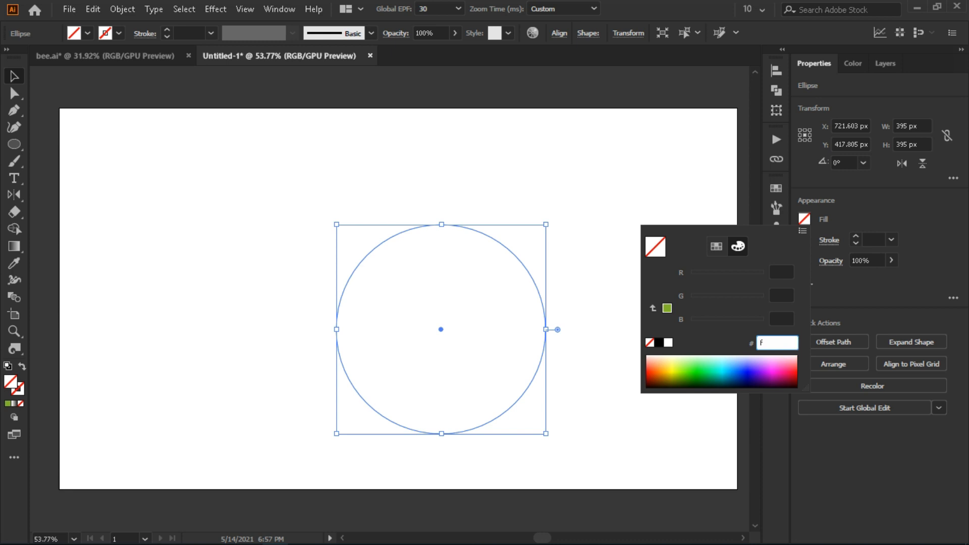
- Centre the yellow circle horizontally and vertically on the artboard
left_click(776, 71)
left_click(638, 104)
left_click(722, 104)
left_click(777, 71)
- Flatten the circle by lowering its top anchor with the Curvature tool, and recentre the shape vertically on the artboard
left_click(14, 127)
left_click_drag(398, 194, 397, 218)
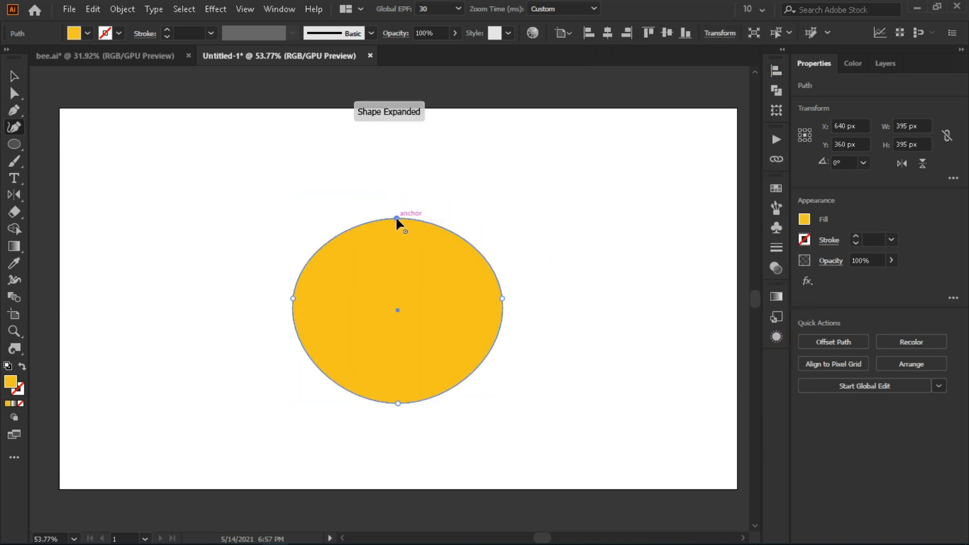
left_click(14, 76)
left_click(777, 71)
left_click(723, 104)
left_click(776, 70)
left_click(570, 151)
- Draw a closed curved stripe outline across the middle of the yellow body with the Pen tool, using a 1 pt brown stroke and no fill
left_click(15, 110)
left_click(804, 220)
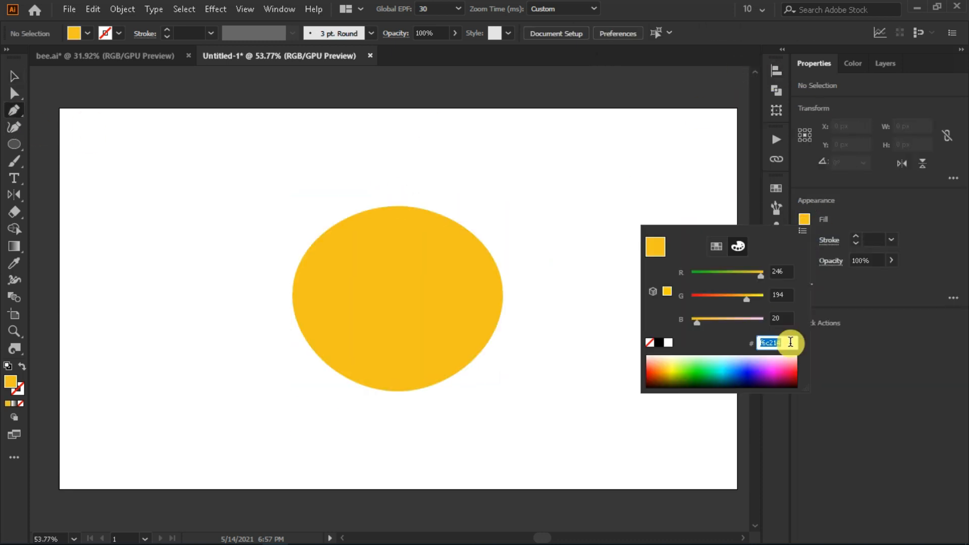
left_click(409, 200)
left_click(361, 392)
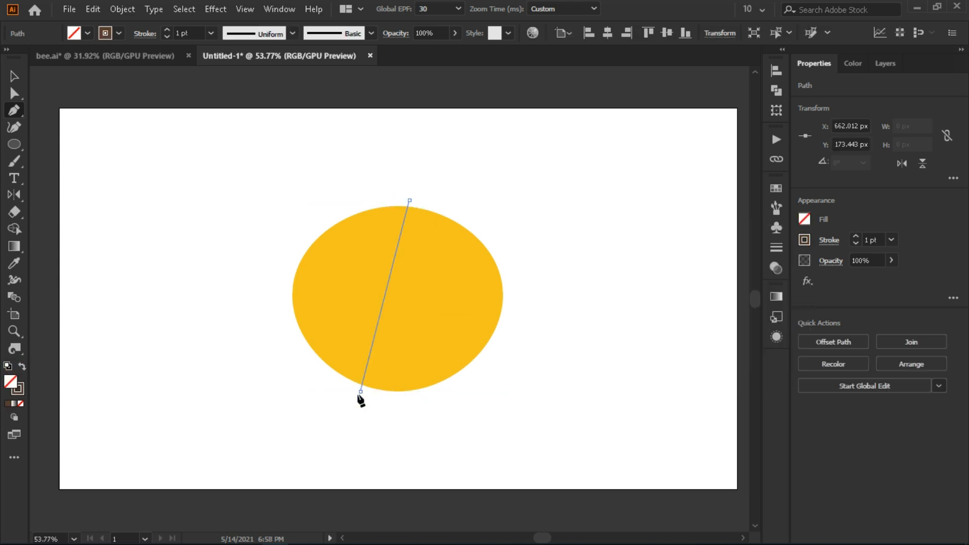
left_click(360, 392)
left_click(404, 402)
left_click(434, 200)
left_click(409, 201)
left_click(555, 251, "ctrl")
- Draw a second closed outline around the body's right end, and turn both stripes' brown strokes into fills
left_click(471, 221)
left_click_drag(466, 386, 430, 471)
left_click(466, 385)
left_click(520, 299)
left_click(510, 266)
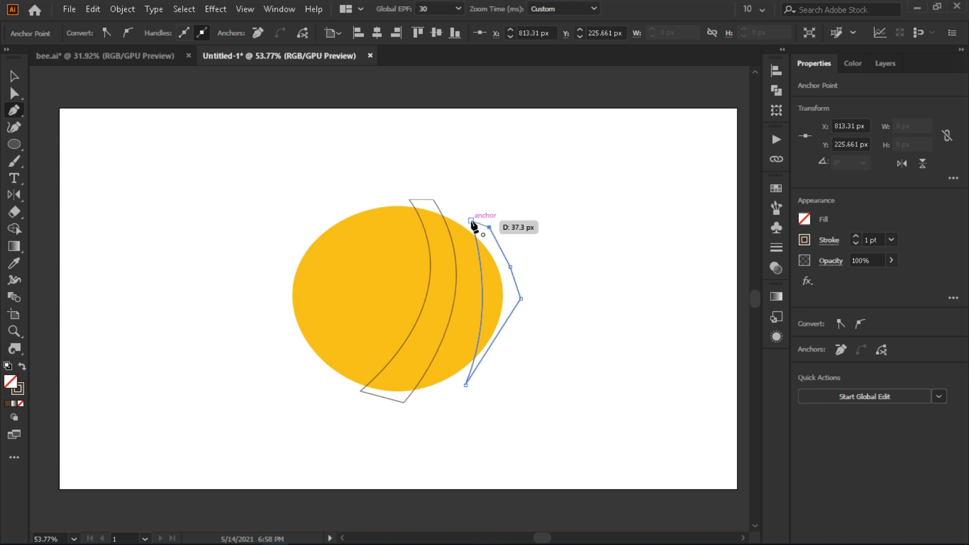
left_click(438, 211, "shift")
key("shift+x")
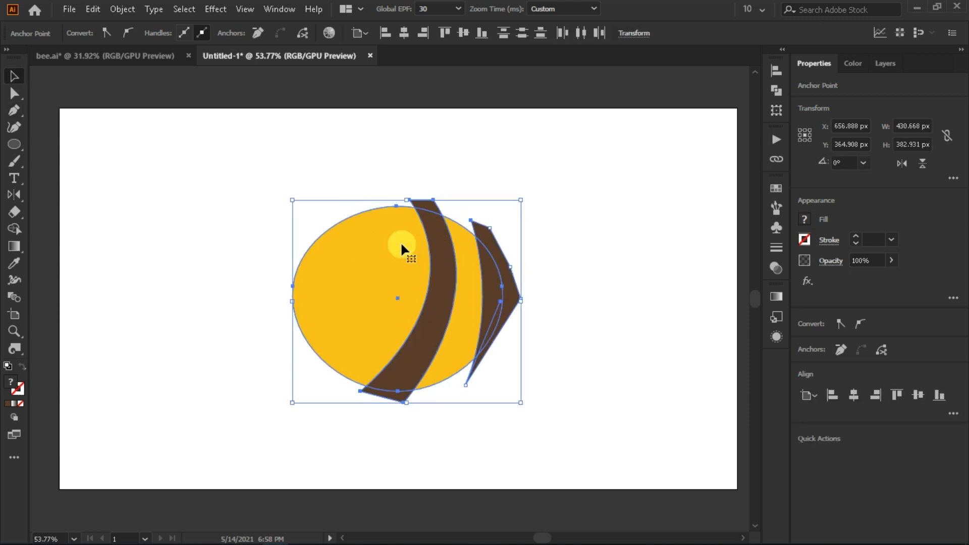
- Use the Shape Builder to remove the stripe parts outside the body and merge the overlapping body regions
left_click(483, 233, "alt")
left_click(395, 404, "alt")
mouse_move(356, 320)
left_mouse_down()
mouse_move(435, 290)
mouse_move(465, 320)
left_mouse_up()
left_click(493, 309)
key("v")
left_click(372, 286)
left_click(541, 336)
- Fill the body sections between the brown stripes with yellow, hex f6c218
left_click(465, 303)
left_click(803, 221)
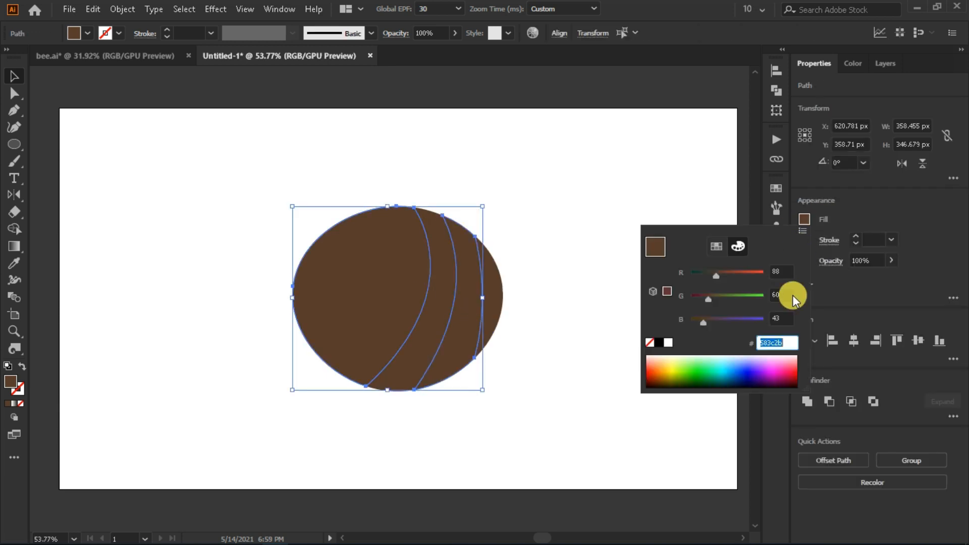
type("f6c218")
key("Return")
right_click(446, 303)
left_click(714, 220)
- Apply the Roughen effect to the yellow sections with an absolute size of 9 px, detail 48 per inch and corner points
left_click(406, 259)
left_click(221, 14)
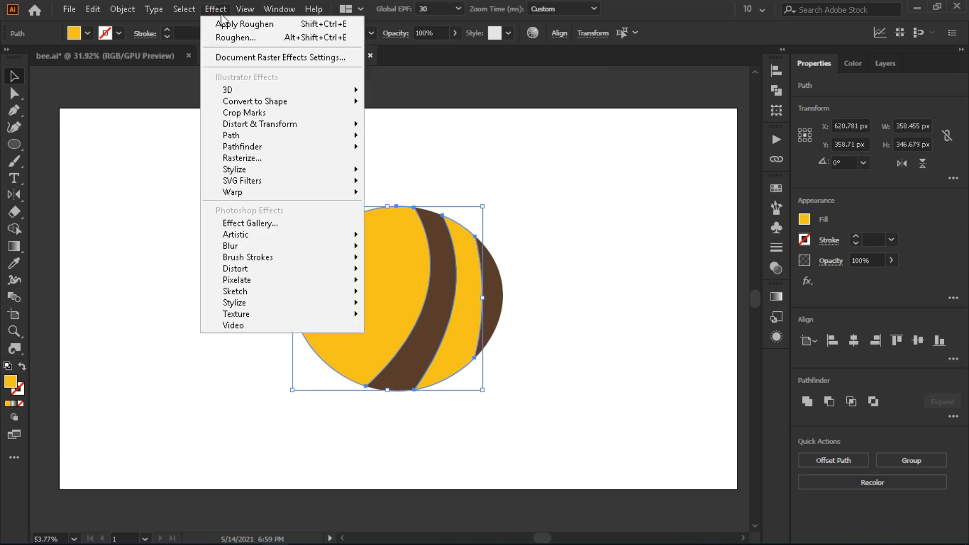
mouse_move(318, 123)
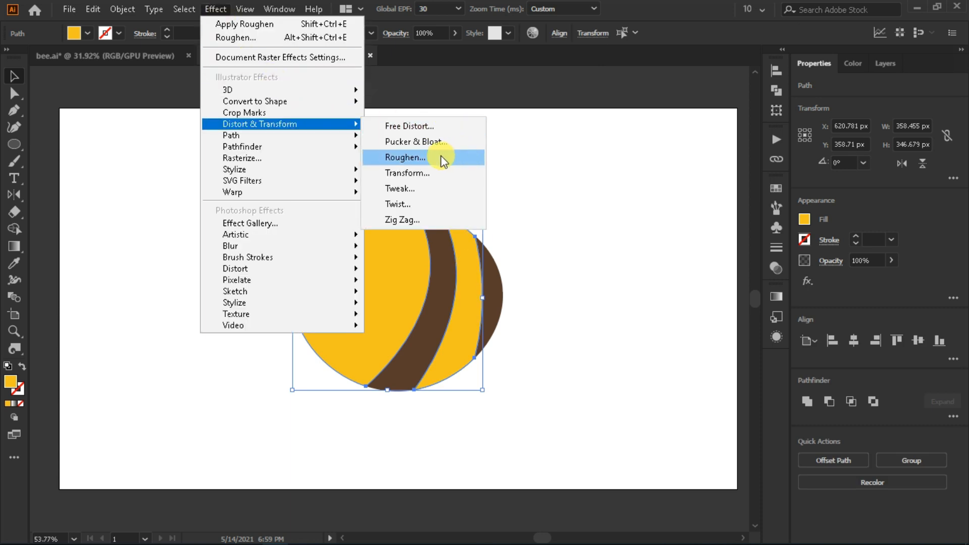
left_click(405, 157)
left_click(606, 339)
left_click(690, 226)
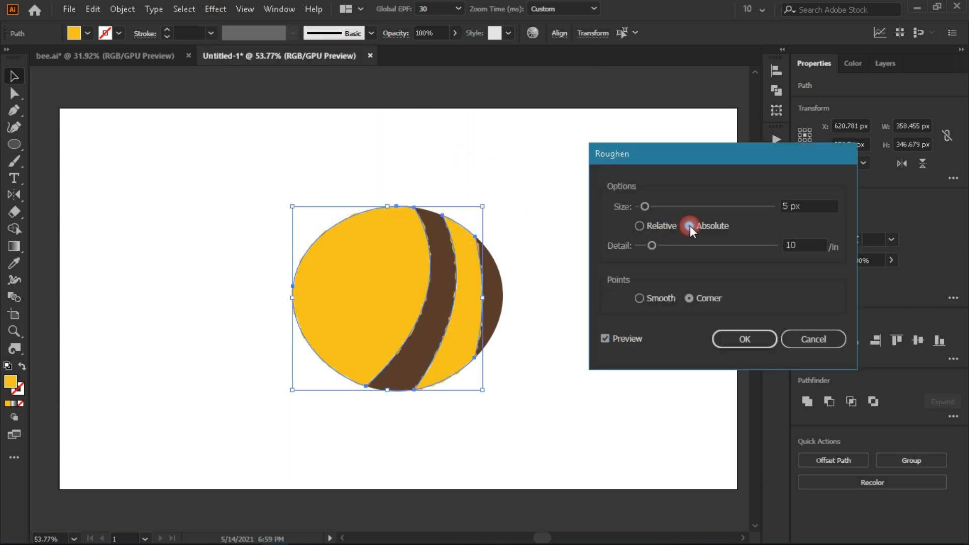
type("40")
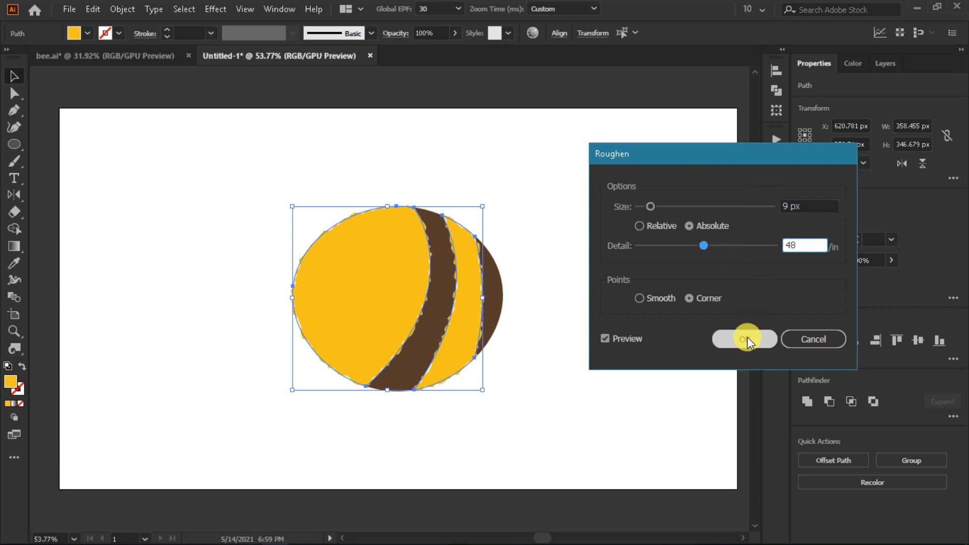
left_click(745, 339)
- Apply the Roughen effect to the brown stripes with absolute sizing and corner points to match the yellow fur
left_click(504, 302)
left_click(504, 301, "shift")
left_click(216, 10)
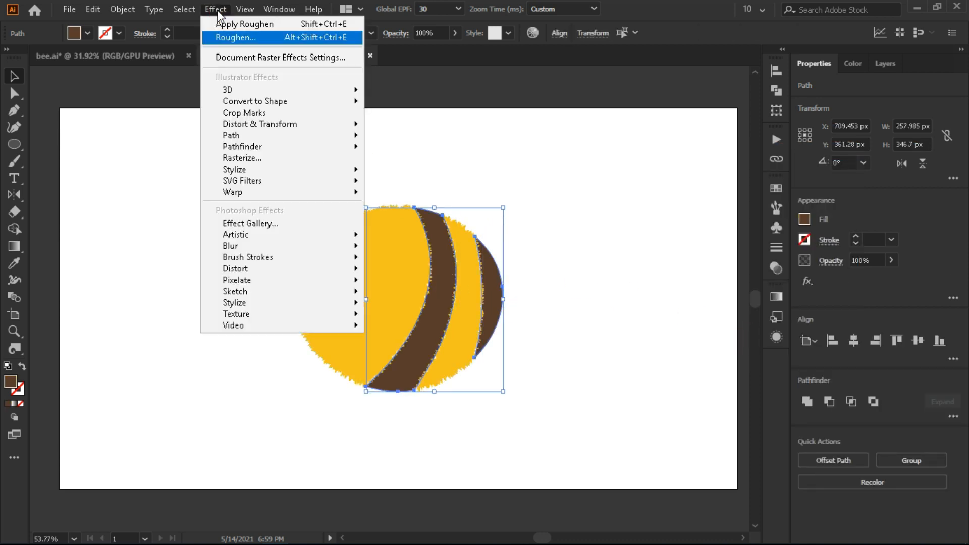
mouse_move(317, 128)
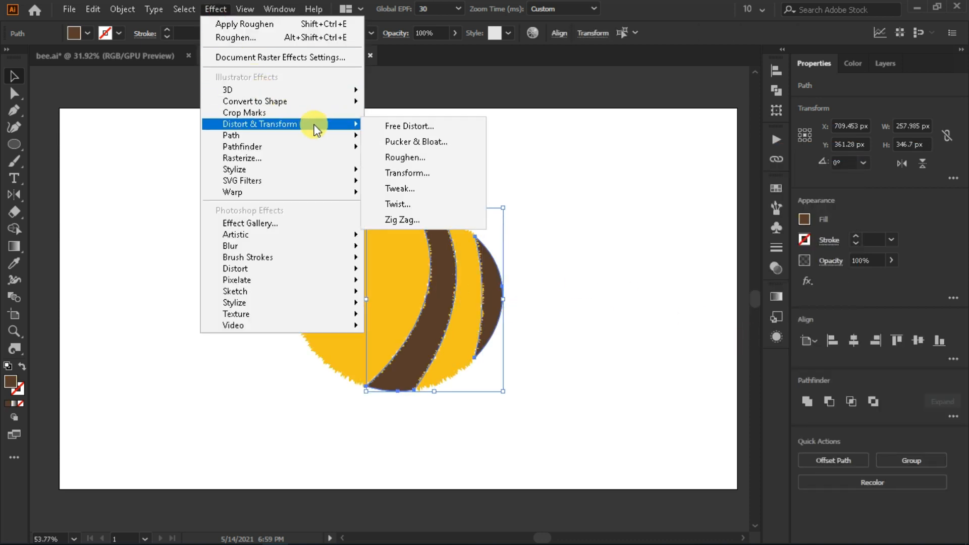
left_click(435, 160)
left_click(605, 338)
left_click(690, 226)
double_click(793, 207)
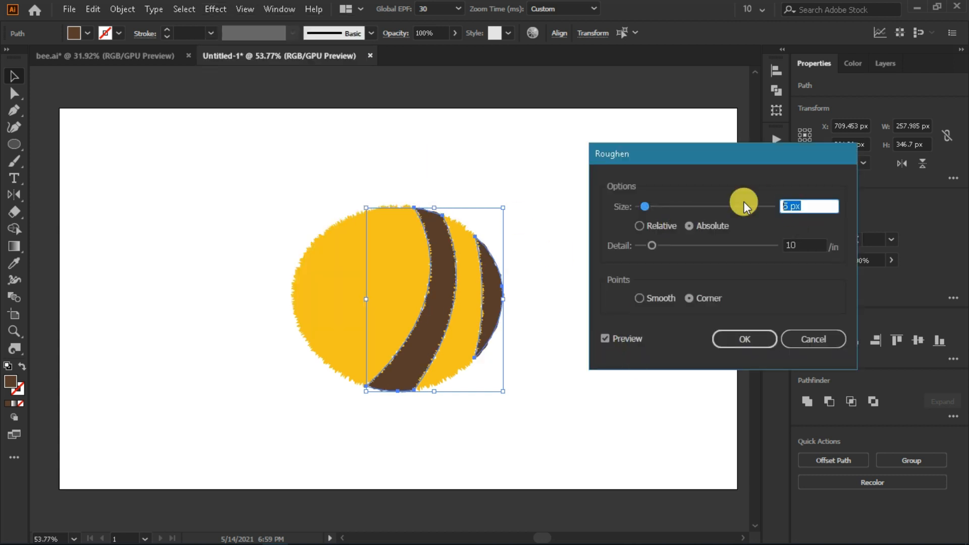
type("40")
left_click(745, 339)
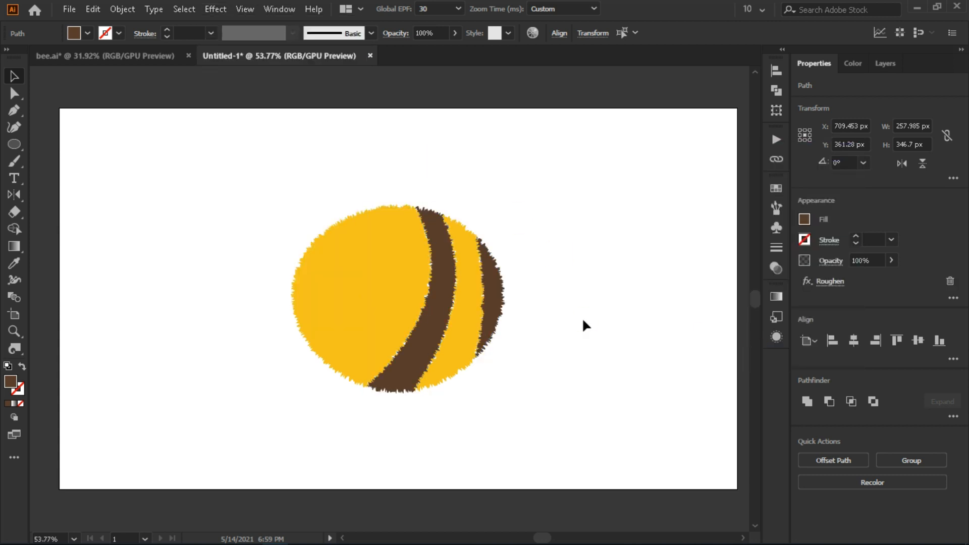
- Shift the lower corner anchors of both brown stripes slightly leftward with the Direct Selection tool so they overlap the yellow fur
left_click(582, 317)
key("a")
left_click(408, 209)
left_click_drag(366, 387, 362, 385)
left_click(445, 407)
left_click_drag(475, 358, 469, 364)
key("v")
left_click(541, 242)
- Draw a small curved brown stinger at the body's right end with the Pen tool and send it to the back
key("p")
left_click(496, 286)
left_click_drag(517, 281, 523, 272)
left_click(517, 281)
left_click_drag(496, 299, 483, 303)
left_click(496, 286)
key("v")
right_click(507, 289)
mouse_move(580, 472)
left_click(679, 450)
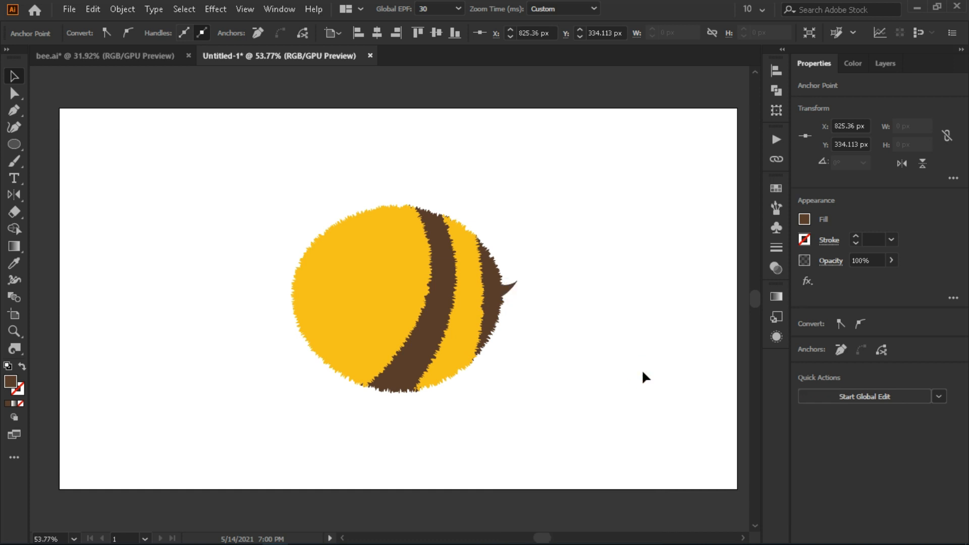
left_click(642, 371)
left_click(516, 286)
left_click(548, 286)
- Create an ellipse 138 px high for the eye and place it on the left half of the body
scroll(546, 285, "up", 1)
key("l")
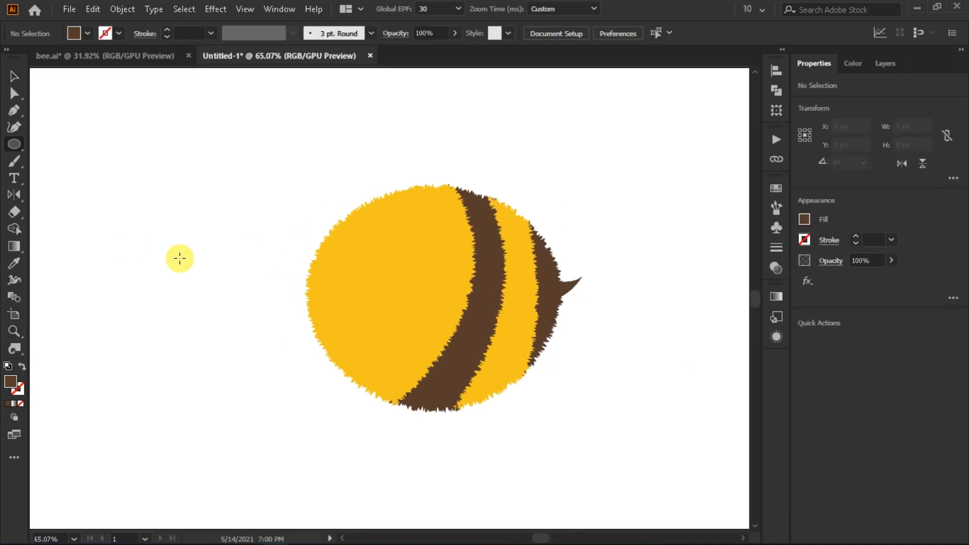
left_click(180, 258)
key("Tab")
type("138")
key("Return")
key("v")
left_click_drag(245, 288, 400, 267)
- Give the eye ellipse a black stroke with no fill, and adjust its position on the head
left_click(804, 219)
left_click(680, 270)
key("shift+x")
mouse_move(409, 329)
left_mouse_down()
mouse_move(391, 320)
mouse_move(419, 308)
left_mouse_up()
- Copy the eye ellipse and paste the copy in front at the same position
left_click(100, 12)
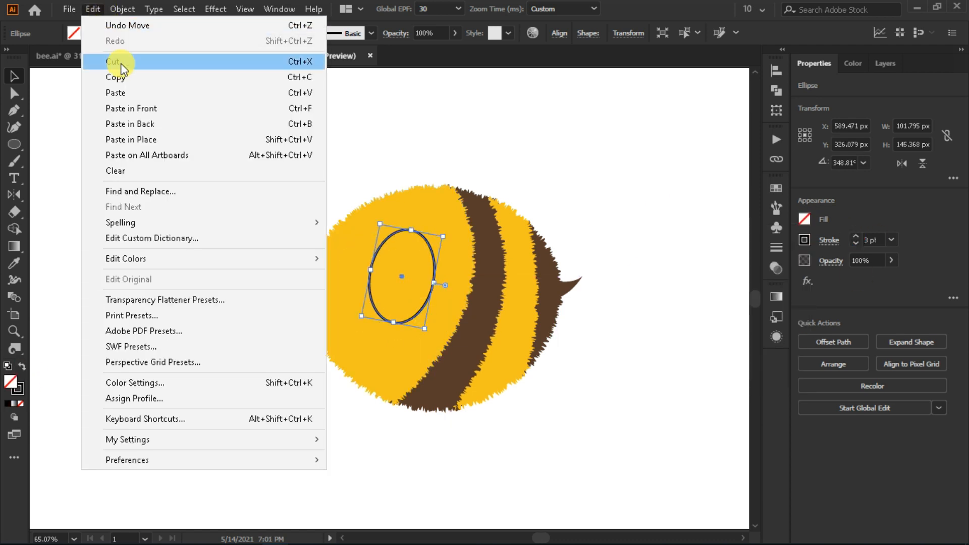
left_click(202, 77)
left_click(94, 11)
left_click(147, 113)
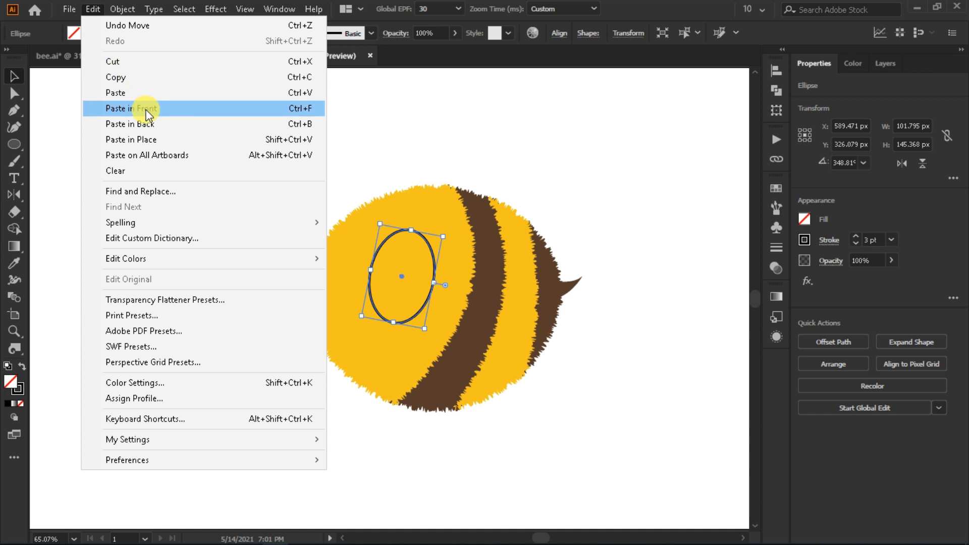
left_click(188, 109)
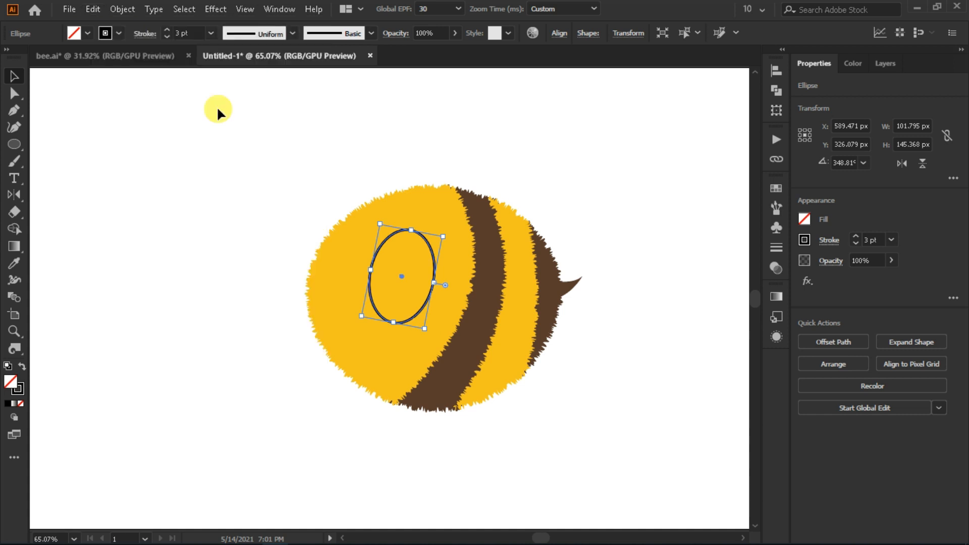
- Move the pasted eye ellipse 100 px left and 30 px up, and rotate it slightly clockwise
key("shift+Left")
key("shift+Up")
key("shift+Up")
key("shift+Left")
key("shift+Left")
key("shift+Left")
key("shift+Left")
key("shift+Left")
key("shift+Left")
key("shift+Left")
key("shift+Left")
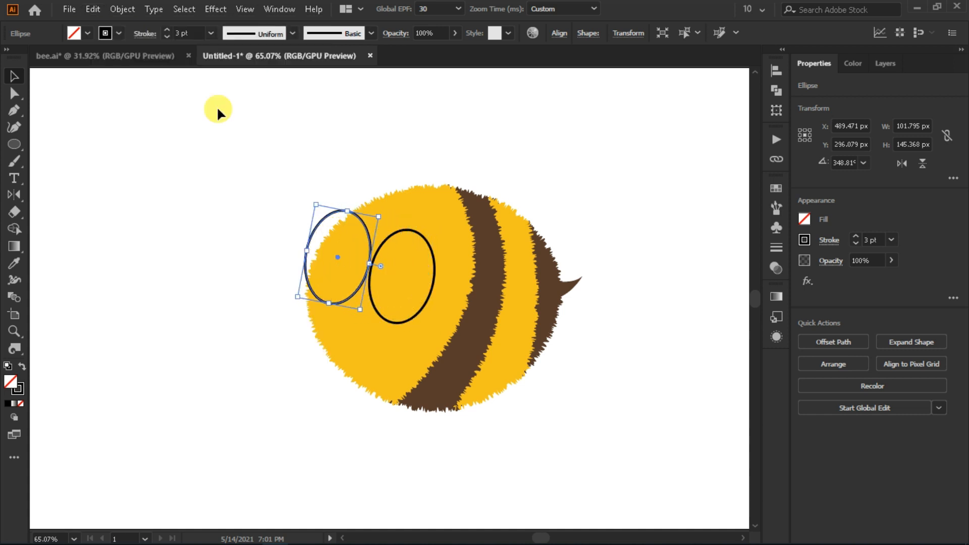
left_click_drag(382, 214, 389, 222)
left_click(364, 156)
- Create a 1280 × 720 px rectangle and align it to cover the whole artboard
key("z")
key("ctrl+0")
key("m")
left_click(257, 223)
key("Return")
left_click(776, 91)
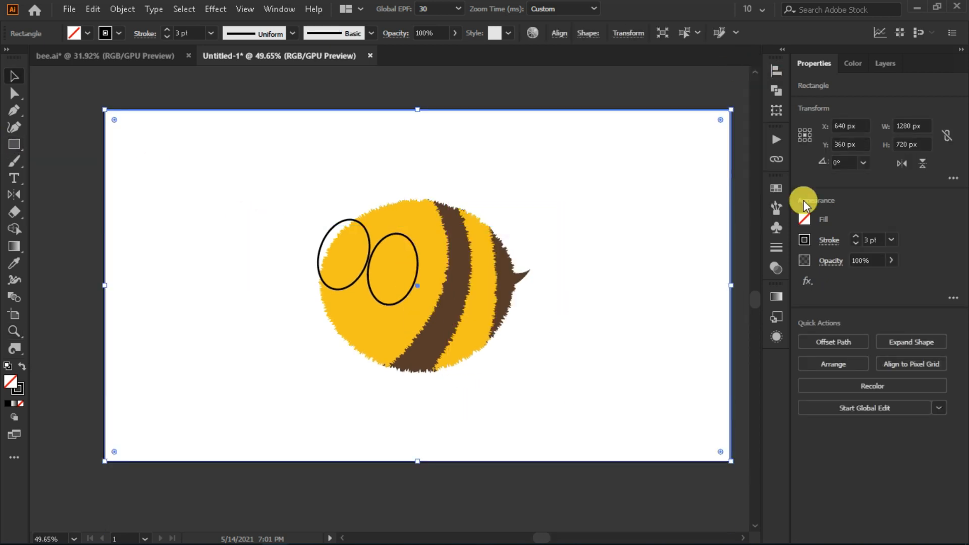
- Fill the background rectangle with hex d2d47d and no stroke
left_click(21, 404)
left_click(805, 240)
left_click(783, 342)
type("d2d47d")
key("Return")
- Send the background rectangle behind the bee and lock it
right_click(476, 235)
left_click(727, 446)
left_click(123, 9)
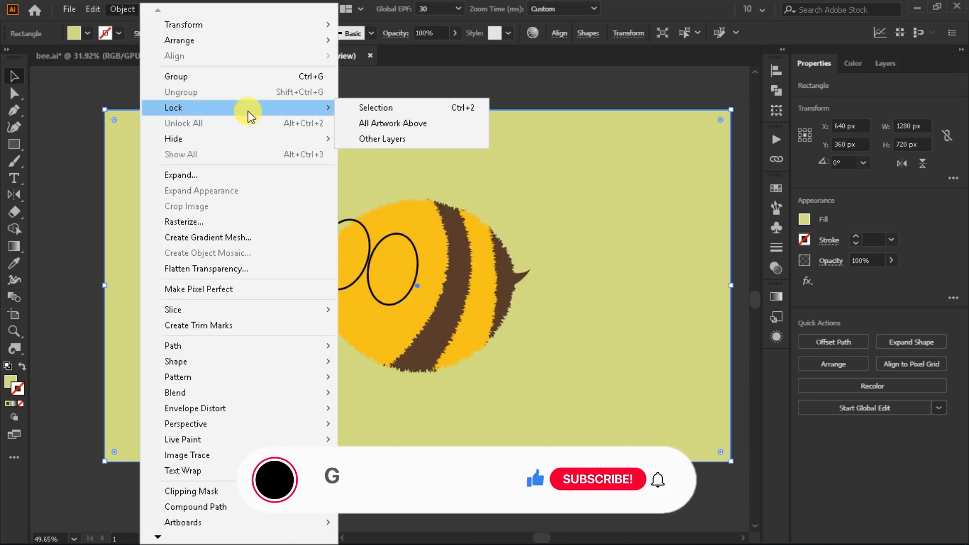
left_click(394, 104)
- Fill both eye ellipses with white and remove their black outlines
left_click_drag(425, 106, 329, 236)
left_click(805, 219)
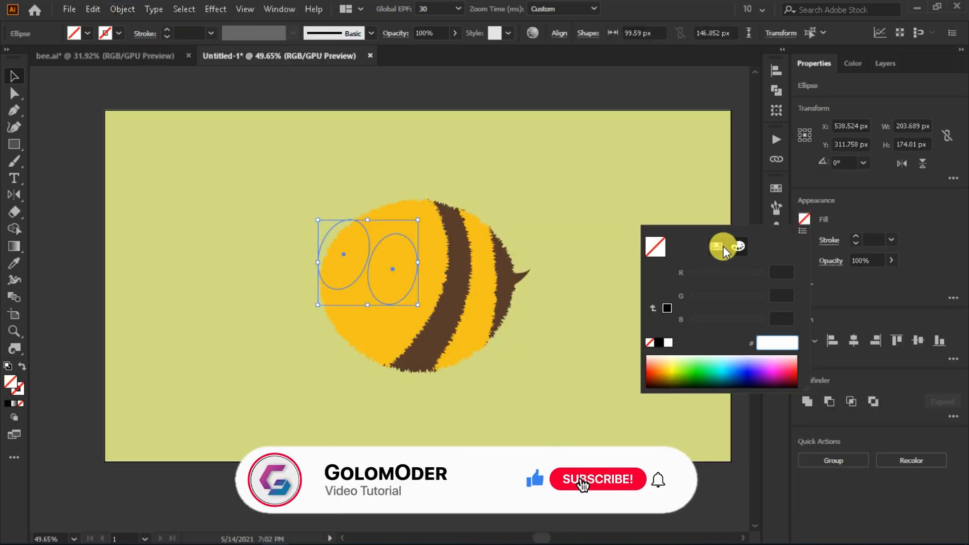
left_click(660, 264)
left_click(558, 205)
- Send the left eye ellipse backward behind the yellow body
left_click(349, 255)
key("ctrl+[")
left_click(237, 228)
- Rotate the front eye to about 345.5° and tilt the rear eye slightly further clockwise
left_click(399, 272)
left_click_drag(418, 314, 413, 316)
left_click(252, 294)
left_click(326, 251)
left_click_drag(389, 227, 390, 231)
left_click(293, 217)
- Offset the front eye's path inward to create a smaller inner ellipse of about 79 × 111 px
key("ctrl+space")
left_click_drag(394, 280, 427, 278)
left_click(435, 273)
left_click(122, 9)
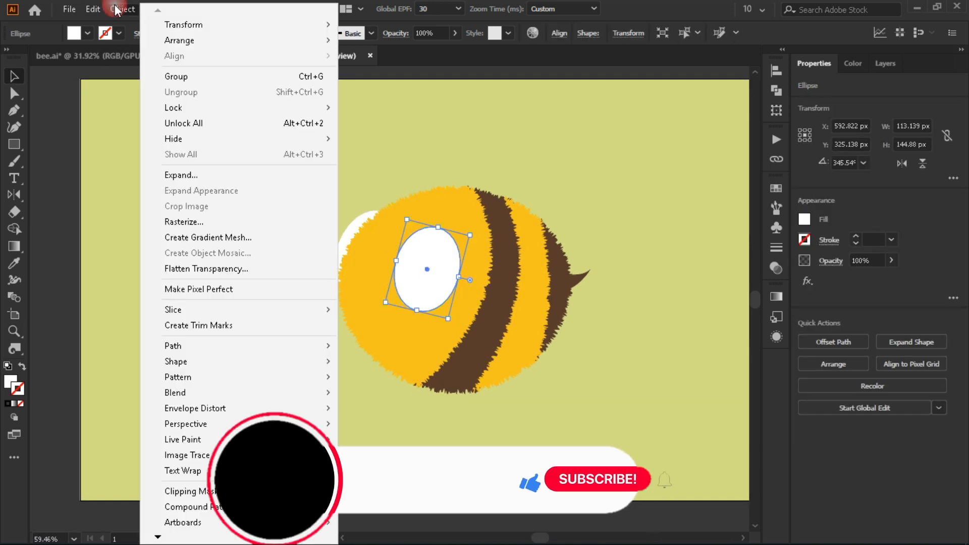
mouse_move(313, 346)
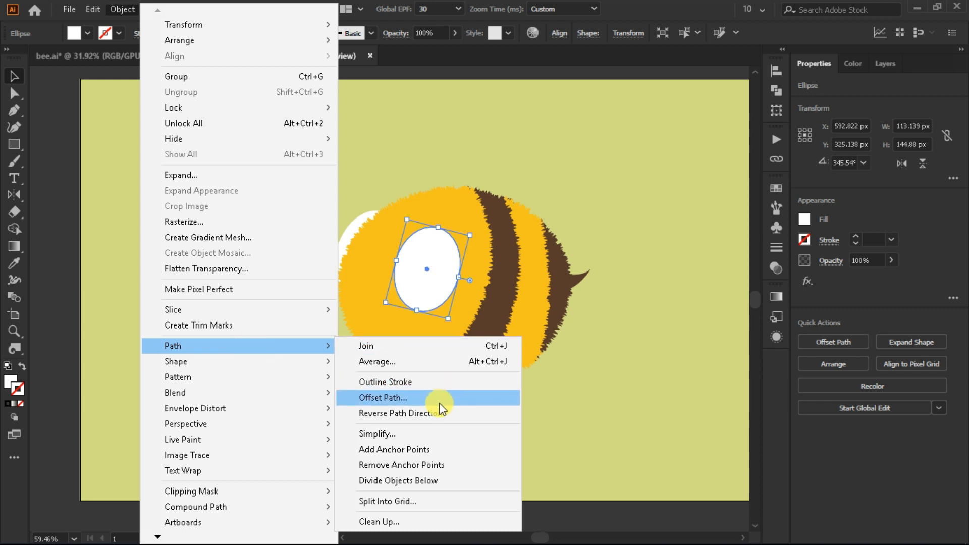
left_click(384, 398)
left_click(620, 318)
double_click(702, 245)
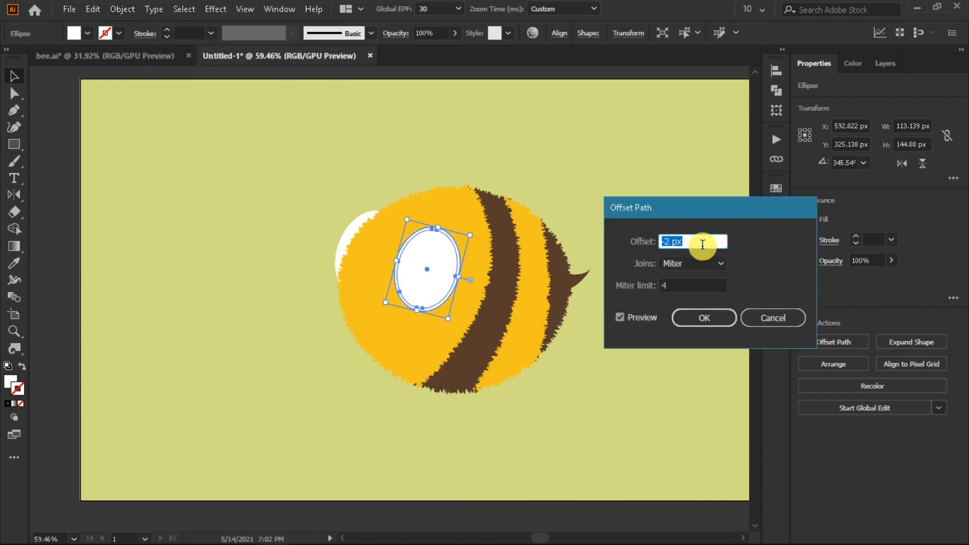
left_click(703, 317)
- Fill the inner ellipse of the front eye with green to form the iris
left_click(805, 219)
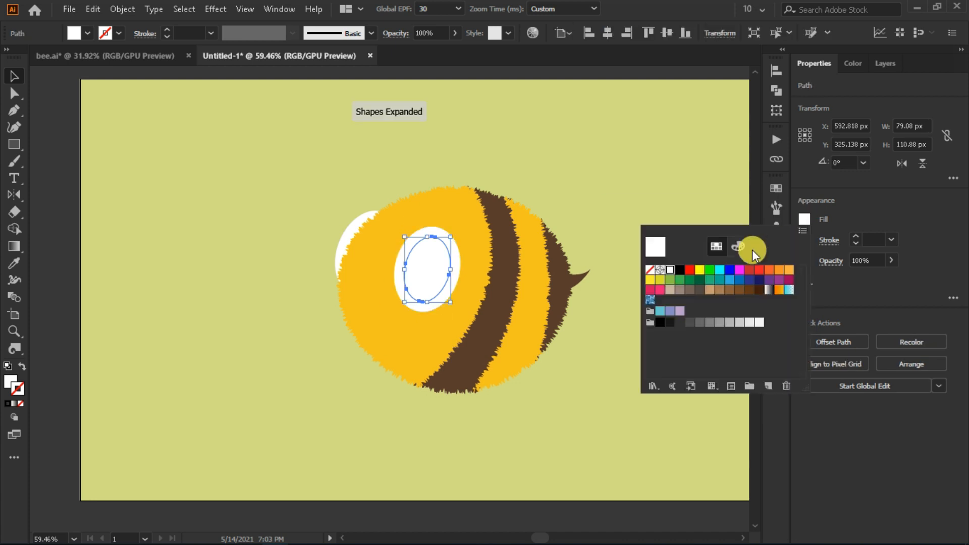
left_click(738, 246)
left_click(778, 343)
type("83b4")
key("Return")
- Nudge the green iris 13 px left and 7 px up inside the white of the front eye
key("shift+Left")
key("Left")
key("Left")
key("Left")
key("Up")
key("Up")
key("Up")
key("Up")
key("Up")
key("Up")
key("Up")
left_click(681, 279)
- Offset the green iris's path by -17 px and fill the new inner ellipse with black as the pupil
left_click(419, 265)
left_click(122, 9)
mouse_move(262, 346)
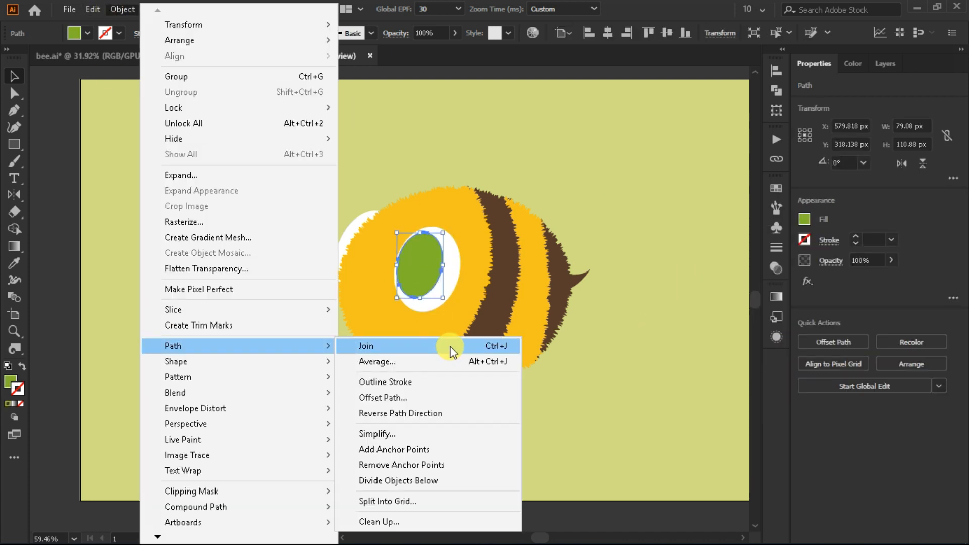
left_click(472, 399)
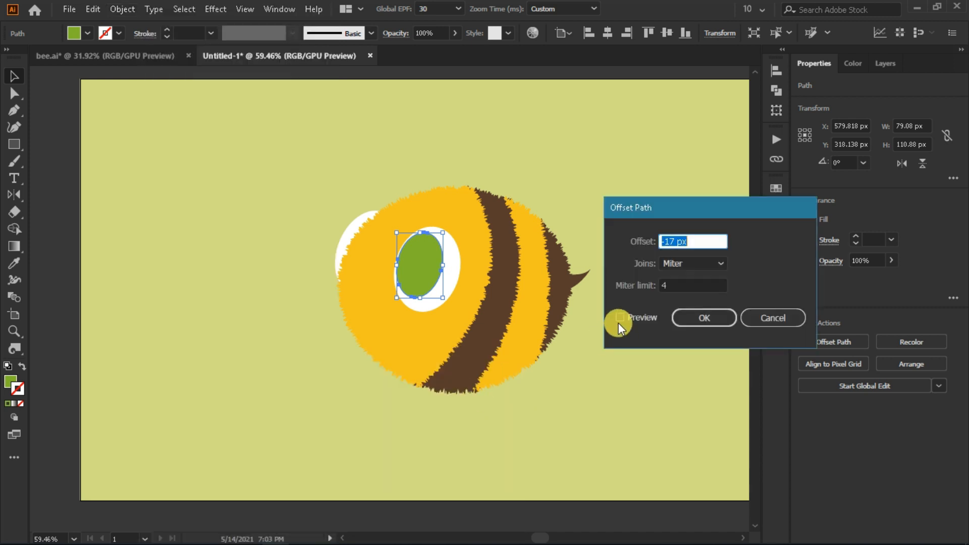
left_click(695, 319)
left_click(804, 219)
left_click(694, 263)
left_click(684, 268)
left_click(673, 185)
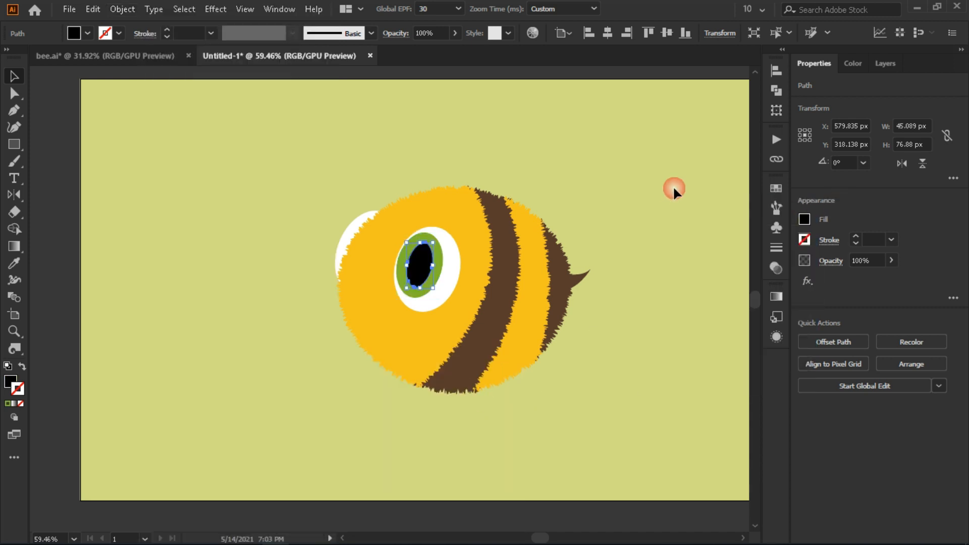
- Shift the black pupil toward the upper-left edge of the green iris
left_click(673, 185)
left_click(436, 268)
left_click(587, 195)
- Add a white highlight ellipse of about 32 × 42 px over the iris's upper-right part, rotated to about 333.4°
key("l")
left_click_drag(422, 247, 446, 246)
left_click(804, 219)
left_click(674, 263)
key("v")
scroll(448, 274, "up", 3)
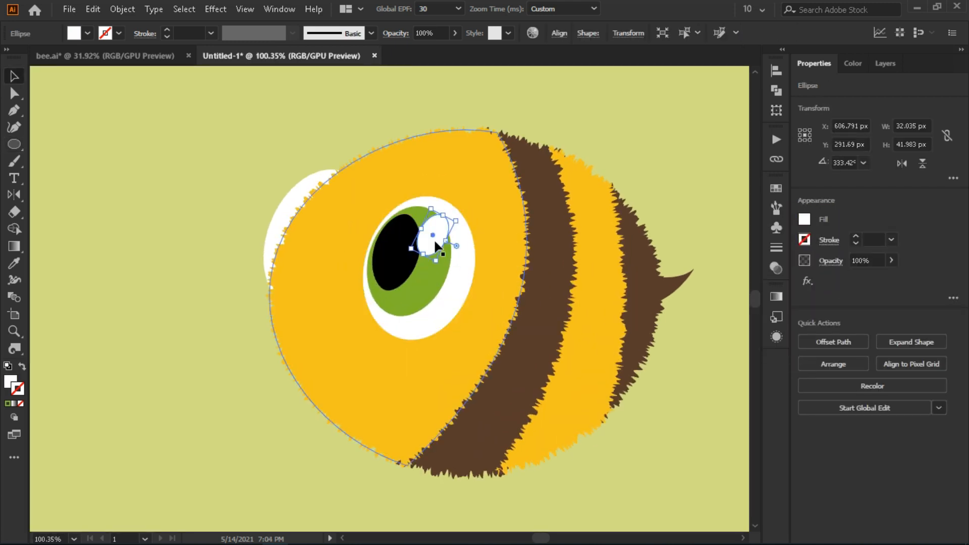
- Enlarge the front eye's iris and pupil slightly and shift the white highlight up and to the right
left_click(513, 258, "ctrl+alt")
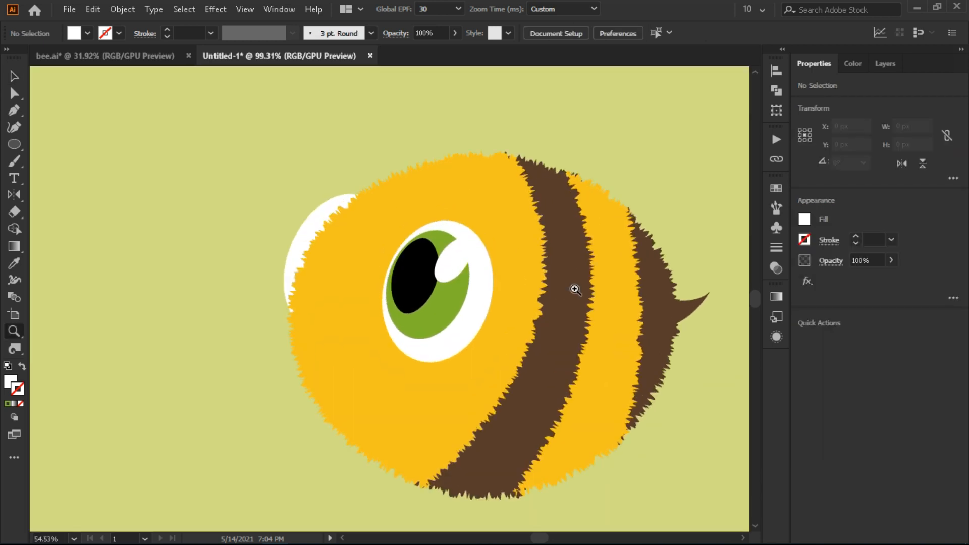
left_click(454, 311)
left_click(463, 293, "shift")
left_click_drag(459, 260, 465, 258)
left_click(606, 117)
- Draw a Pen tool curve along the front eye's upper-right edge with no fill and a black stroke
key("p")
left_click(417, 230)
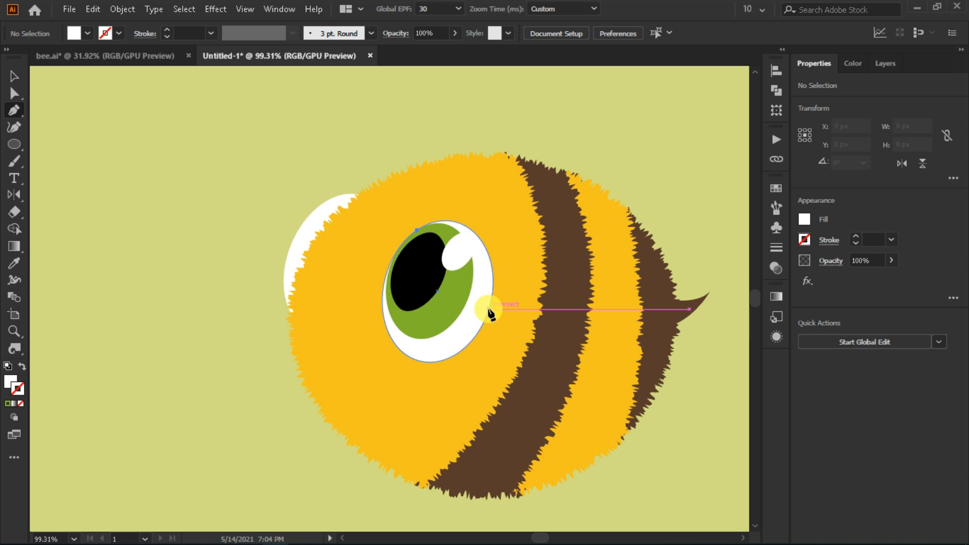
left_click_drag(488, 309, 493, 441)
left_click(21, 403)
left_click(804, 239)
left_click(678, 291)
- Bend the eyelid curve closer to the eye's edge and give it a tapered width profile and 4 pt stroke
key("a")
left_click_drag(485, 177, 499, 186)
left_click(833, 244)
left_click(791, 461)
left_click(780, 406)
left_click(856, 237)
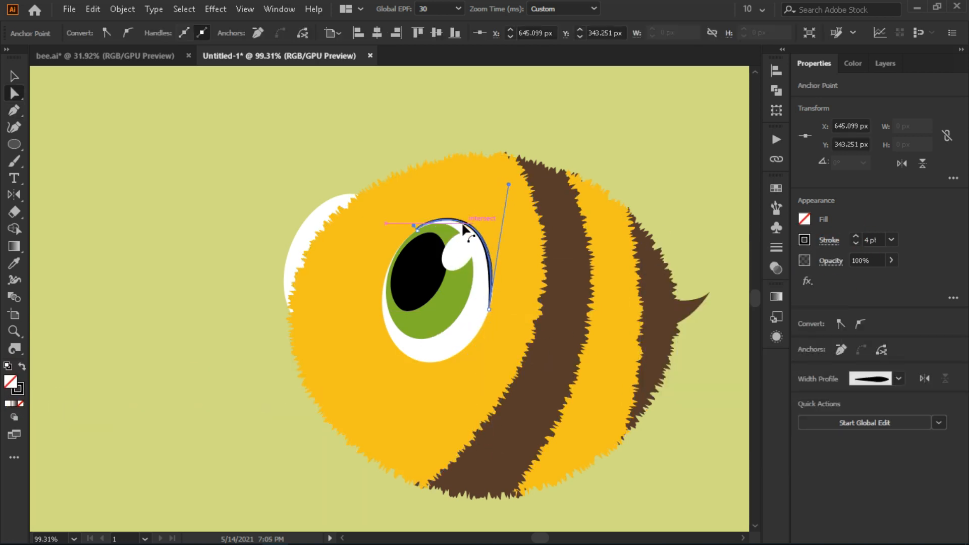
- Extend the eyelid line further down the eye's right edge with a 5 pt stroke
left_click(627, 277)
left_click_drag(492, 263, 492, 282)
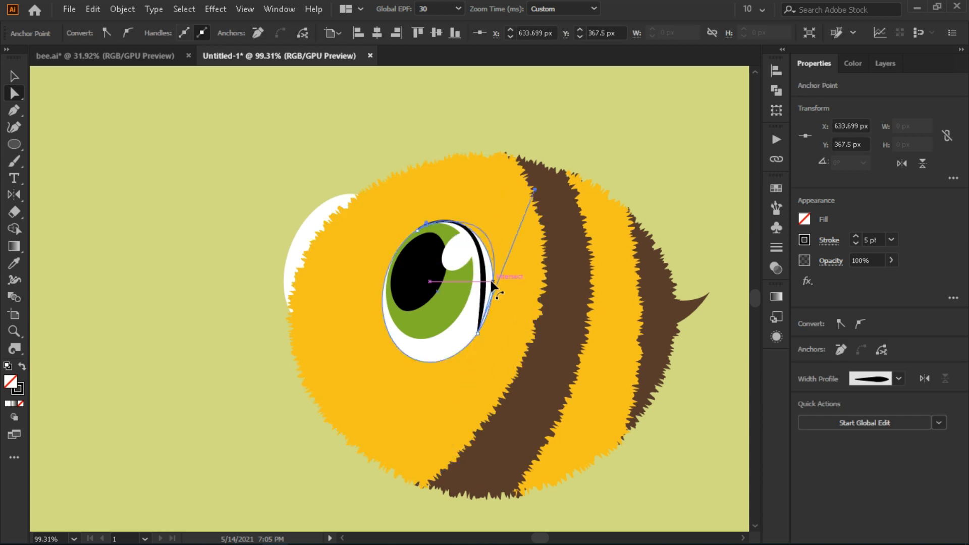
left_click_drag(478, 237, 479, 234)
- Add and adjust points on the eyelid line with the Curvature tool so it follows the front eye's edge
key("shift+grave")
left_click(492, 300)
left_click(490, 242)
key("v")
left_click(709, 151)
key("shift+grave")
left_click(465, 225)
key("v")
left_click(639, 153)
key("shift+grave")
left_click(493, 295)
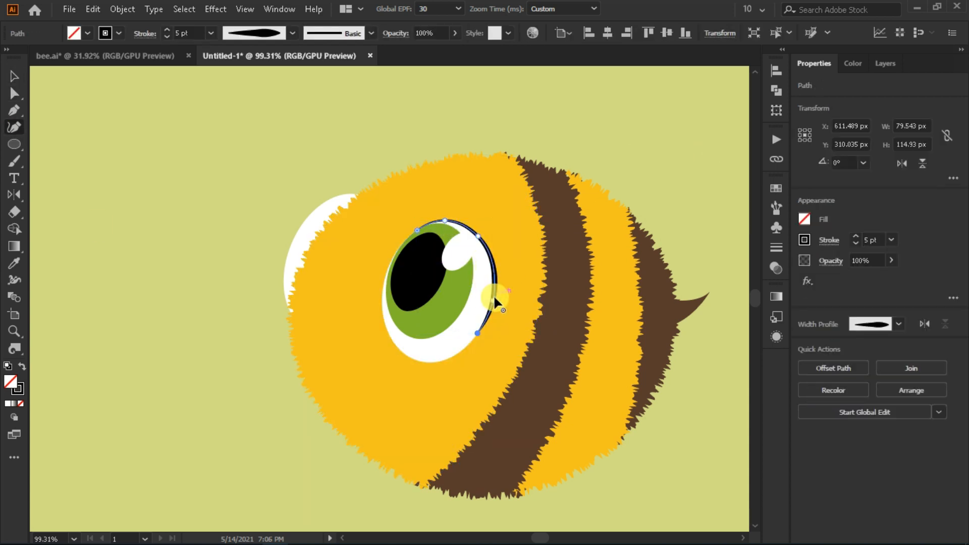
scroll(483, 250, "up", 2)
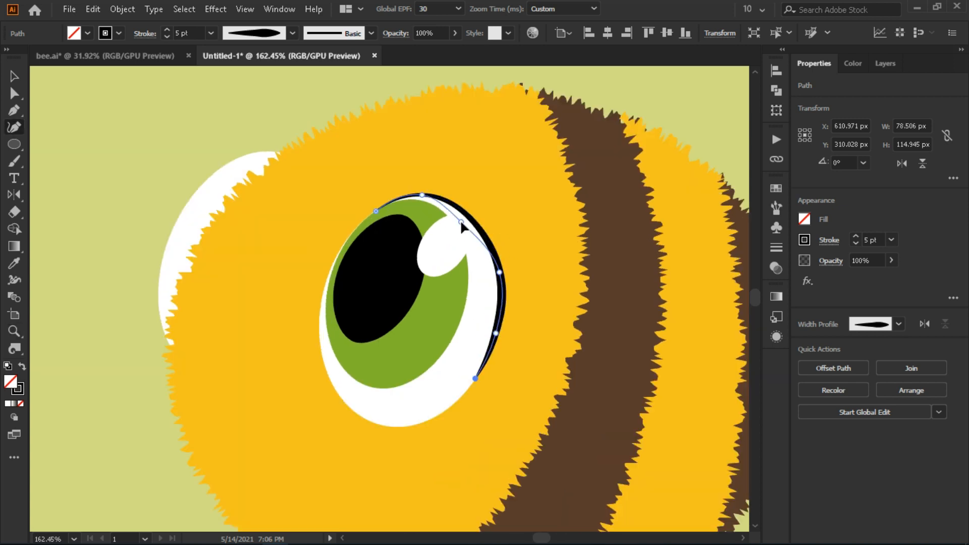
scroll(657, 262, "down", 2)
- Draw a closed Pen tool shape over the exposed outer part of the rear eye for its iris
key("p")
left_click(404, 193)
left_click_drag(343, 296, 333, 344)
left_click(404, 192)
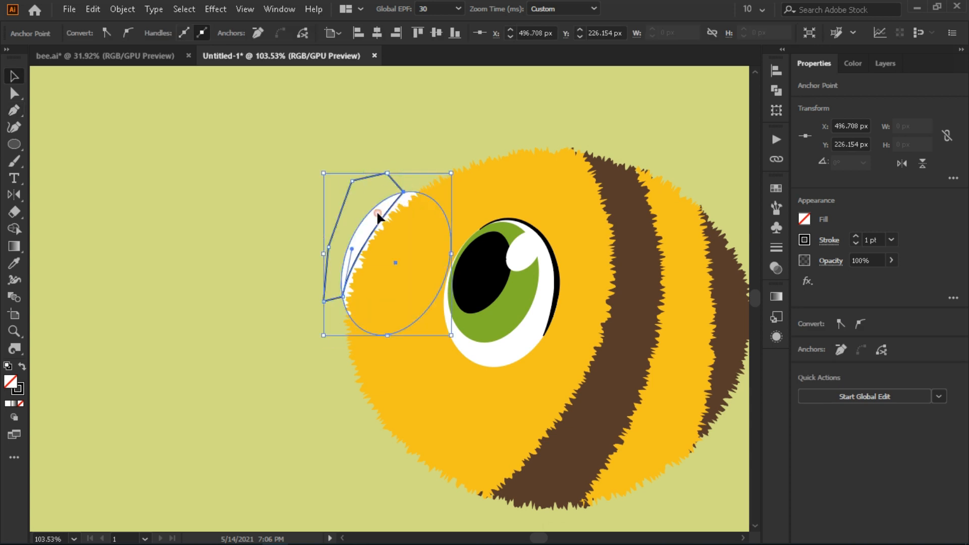
left_click(281, 216, "ctrl")
- Color the rear eye's iris green and add a black pupil sliver along its outer edge
left_click(392, 200)
key("v")
mouse_move(393, 200)
left_mouse_down()
mouse_move(340, 264)
mouse_move(368, 188)
mouse_move(392, 199)
left_mouse_up()
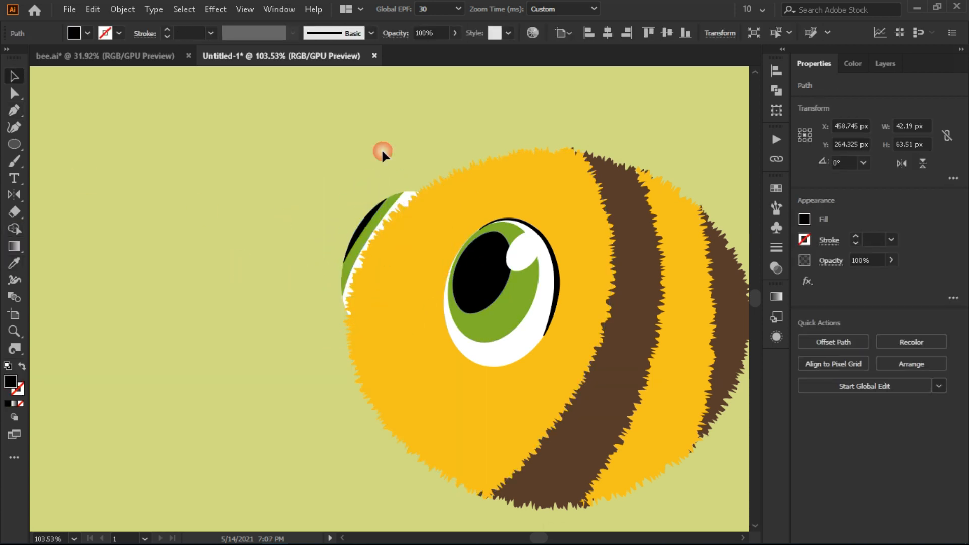
scroll(91, 75, "down", 1)
left_click(325, 173)
key("ctrl+shift+a")
- Draw a small curved nostril between the eyes with a 3 pt stroke, no fill and a tapered width profile
key("p")
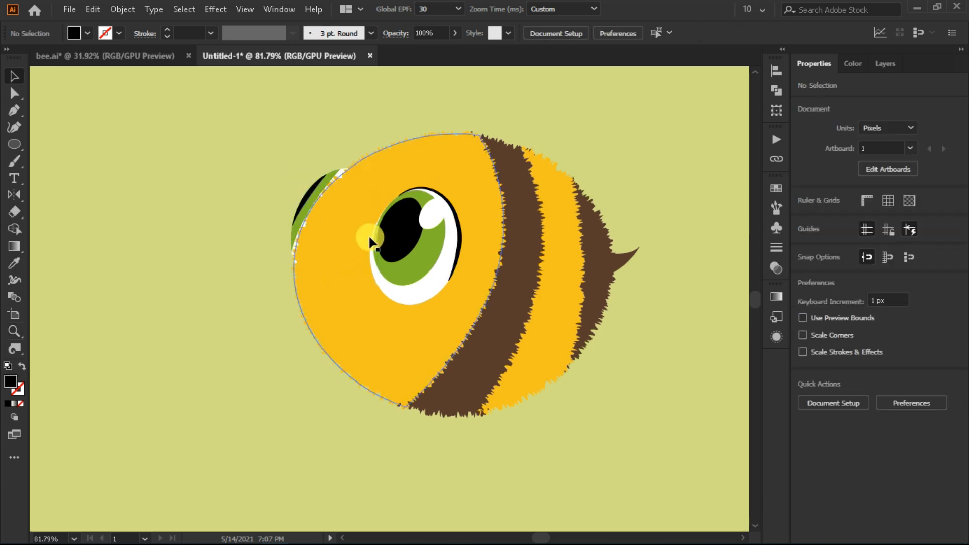
scroll(304, 264, "up", 2)
left_click(378, 267)
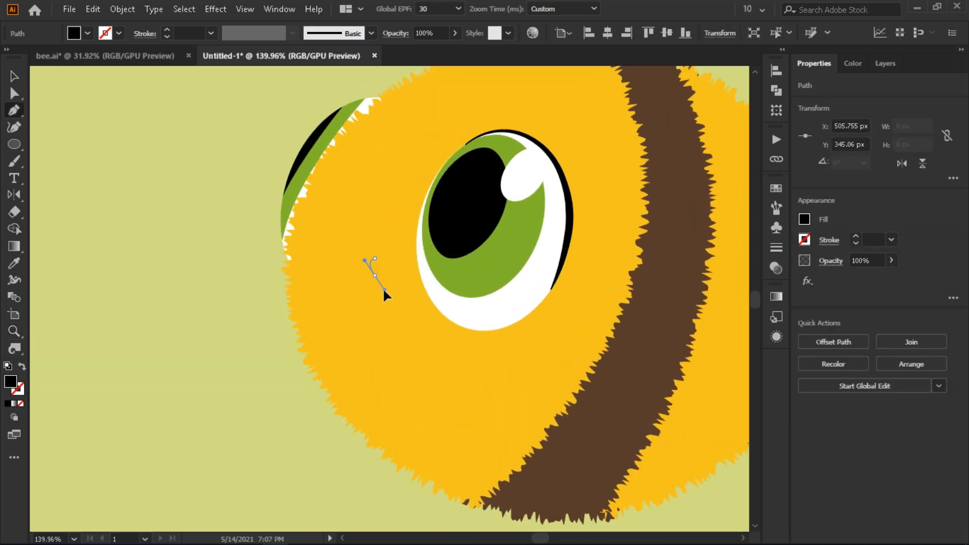
key("shift+x")
left_click(829, 239)
left_click(733, 258)
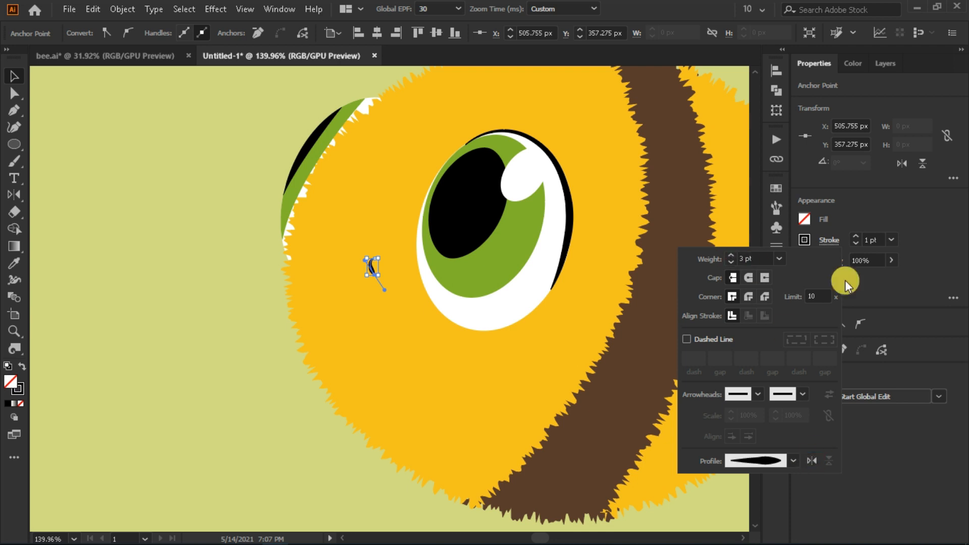
- Set the nostril's stroke color to #bd7324
left_click(804, 240)
left_click(738, 267)
left_click(793, 358)
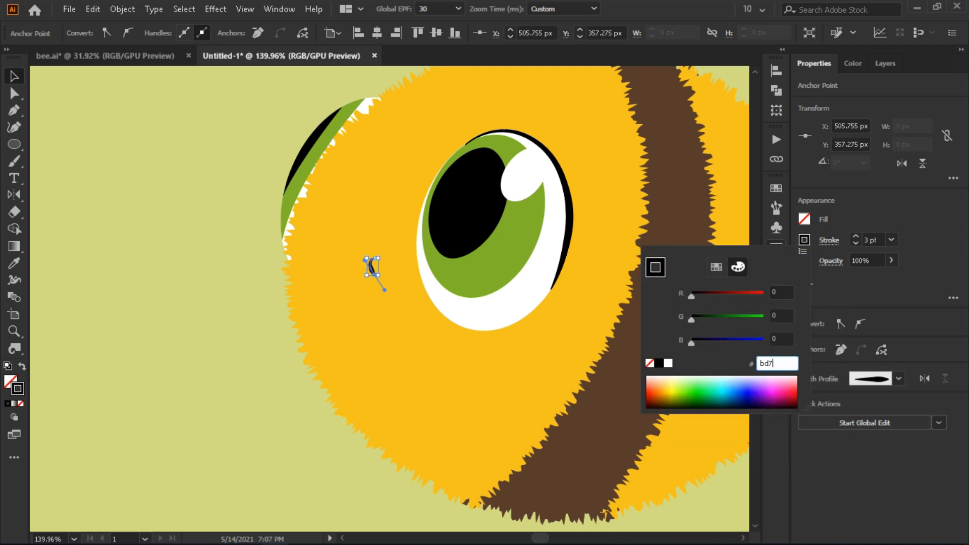
type("bd73")
key("Return")
- Duplicate the nostril beside the first one and set both strokes to 2 pt
left_click(372, 266)
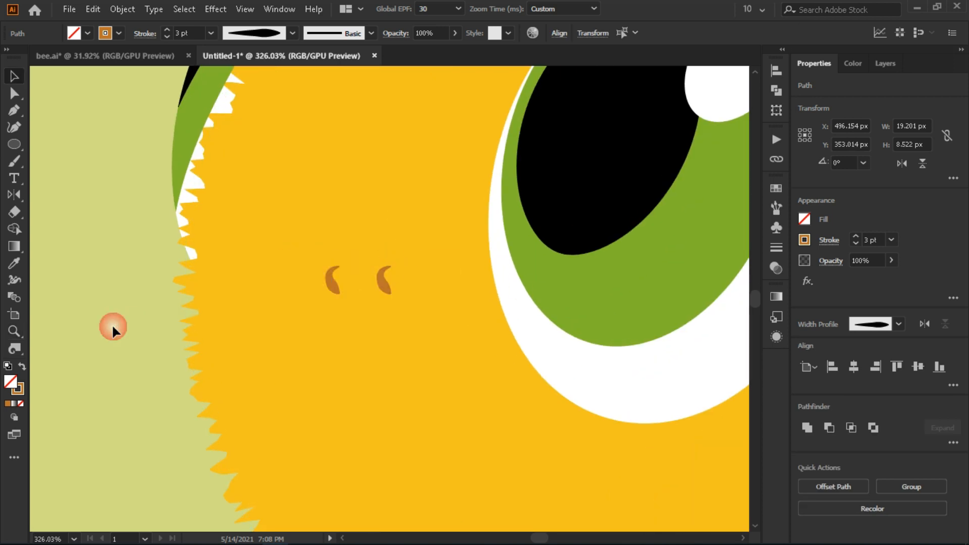
left_click(856, 243)
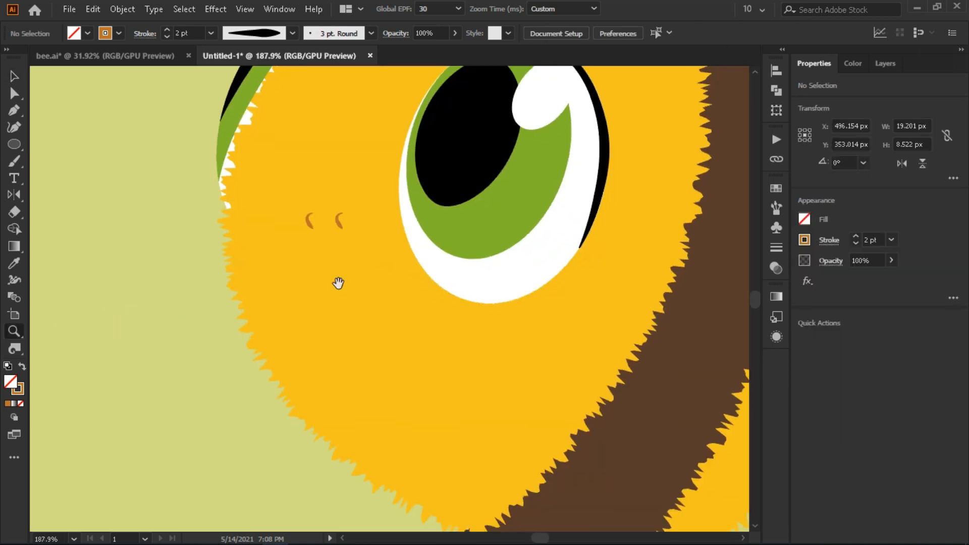
key("ctrl+0")
- Draw a curved smile below the nostrils and set its stroke to 6 pt with a tapered width profile
key("a")
left_click_drag(357, 339, 447, 290)
left_click(829, 240)
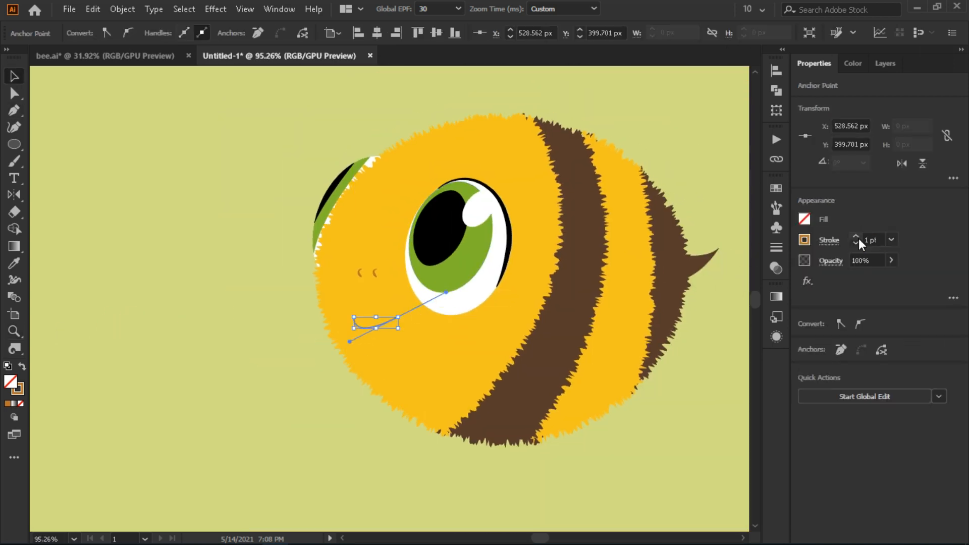
type("6")
key("Return")
left_click(680, 418)
- Draw a rounded wing outline of about 228 × 163 px above the bee's back with the Pen tool
key("z")
left_click_drag(661, 407, 496, 348)
left_click_drag(600, 216, 682, 298)
mouse_move(473, 309)
left_mouse_down()
mouse_move(500, 319)
mouse_move(332, 287)
left_mouse_up()
left_click(431, 260, "ctrl")
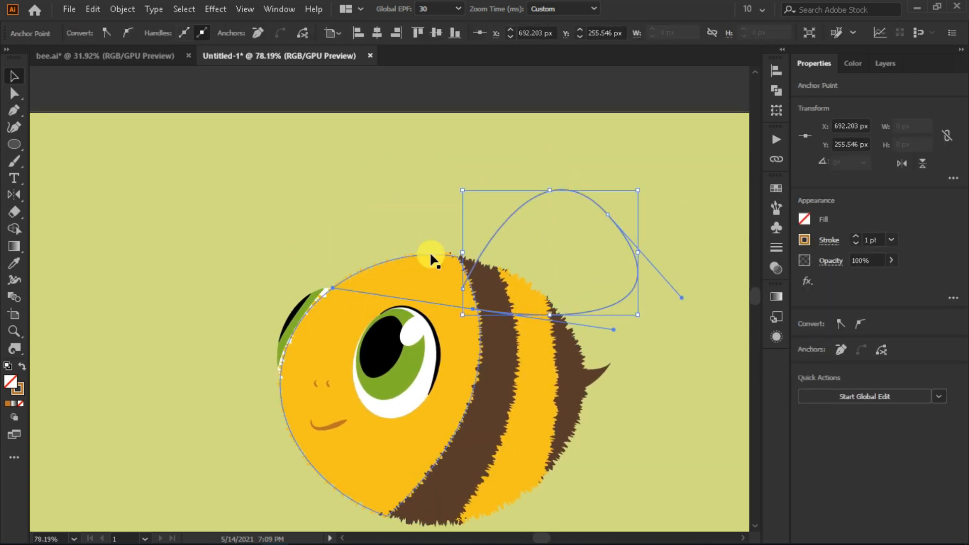
- Set the wing outline's stroke color to #587189
left_click(806, 242)
left_click(777, 364)
type("6c8ebf")
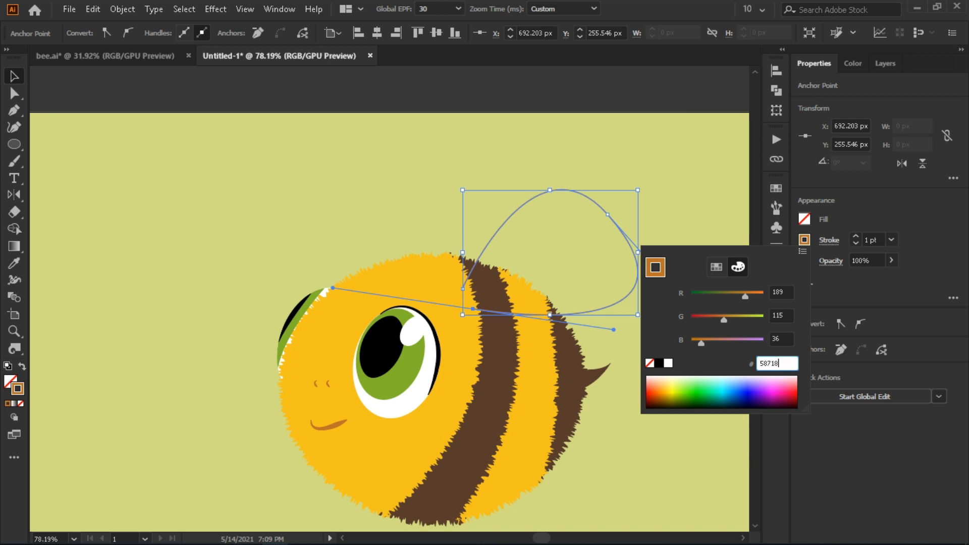
key("Return")
- Give the wing outline a tapered width profile and a 5 pt stroke weight
left_click(858, 237)
left_click(829, 240)
left_click(780, 399)
left_click(854, 236)
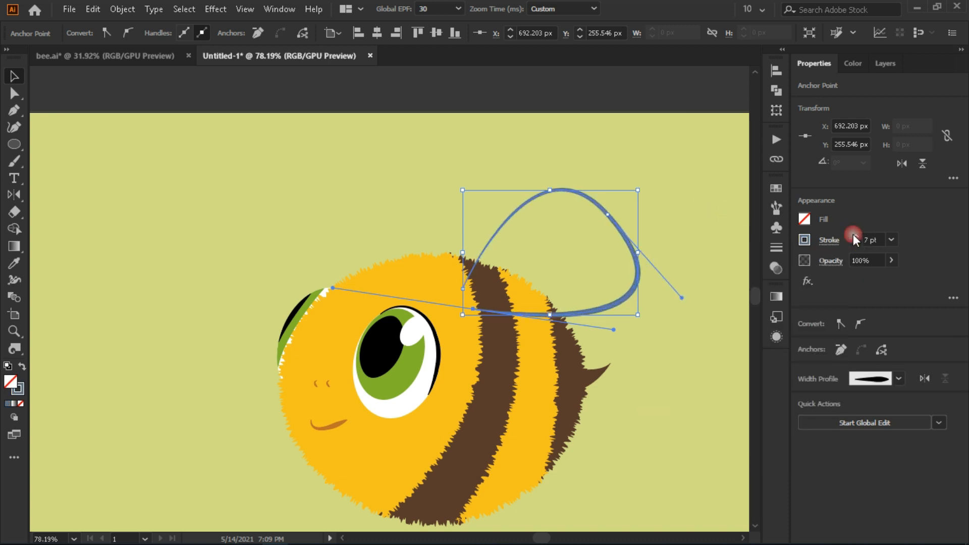
- Copy the wing outline and paste the copy in front of it
left_click(93, 10)
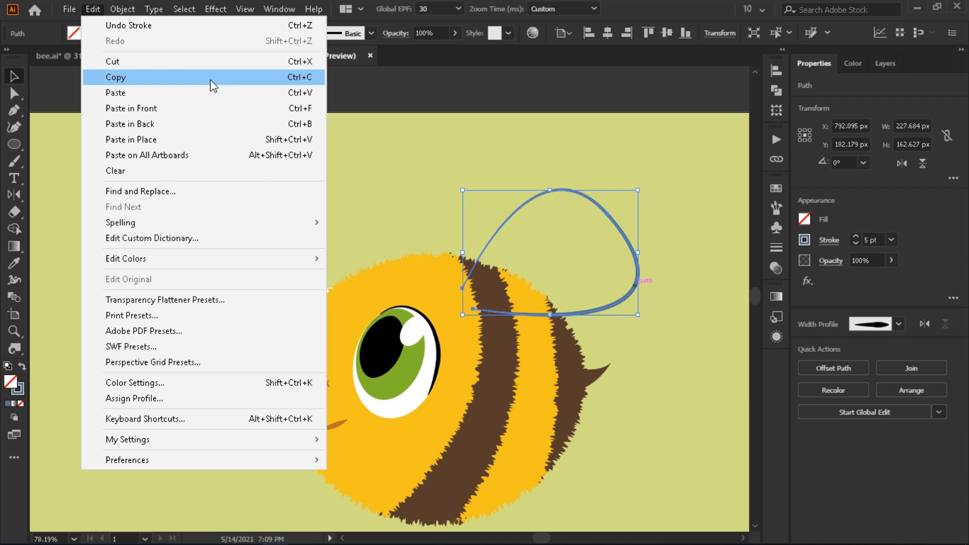
left_click(210, 78)
left_click(122, 9)
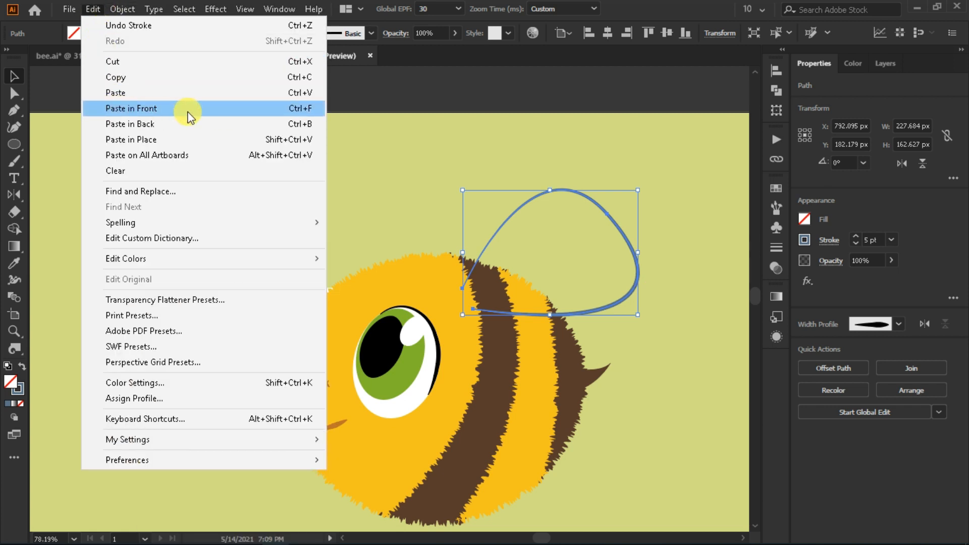
left_click(227, 108)
- Remove the stroke from the wing copy and fill it with #d3dfe8
left_click(804, 240)
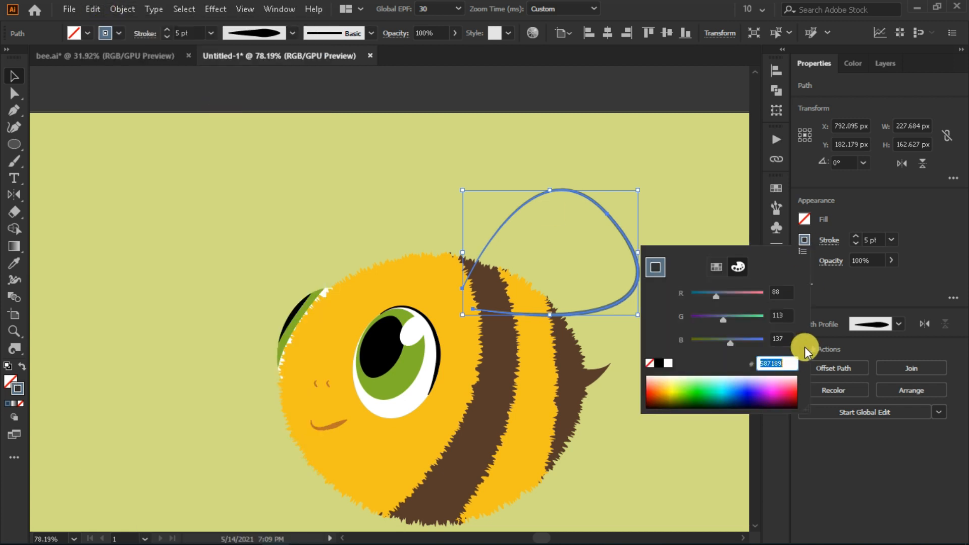
left_click(787, 339)
type("d3df")
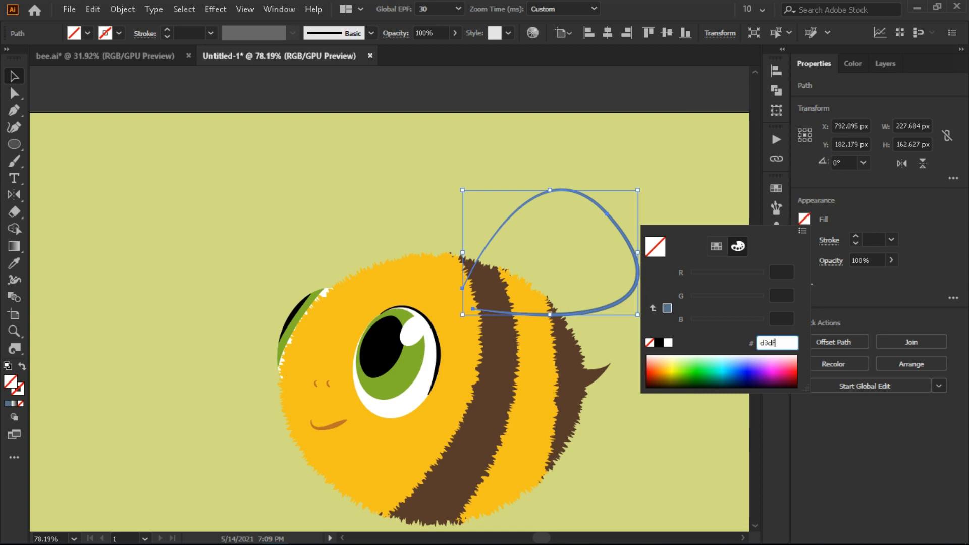
type("e8")
key("Return")
- Send the filled wing shape backward behind its outline
right_click(613, 267)
mouse_move(668, 473)
left_click(812, 436)
left_click(686, 343)
- Set the wing fill's opacity to 69%
left_click(575, 253)
left_click(676, 340)
left_click(581, 258)
left_click(818, 258)
type("69")
key("Return")
- Duplicate the wing in front of the original and flip the copy horizontally
left_click(641, 265)
left_click(93, 10)
left_click(241, 110)
left_click(903, 164)
- Move, rotate and resize the flipped wing into a more upright second wing over the bee's back
left_click_drag(573, 269, 515, 255)
left_click_drag(583, 171, 520, 345)
left_click_drag(504, 185, 516, 164)
left_click_drag(587, 160, 502, 190)
left_click(427, 188)
left_click_drag(594, 163, 590, 146)
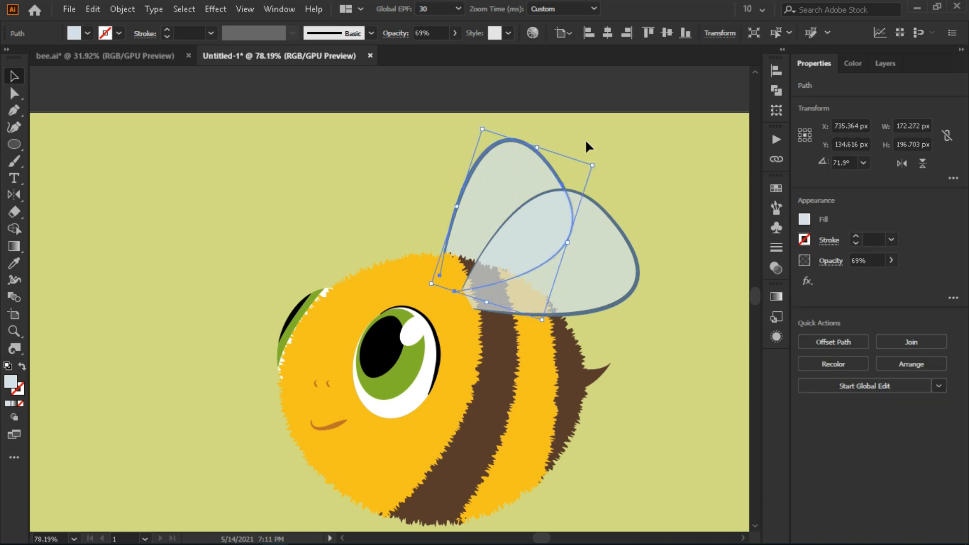
left_click(682, 185)
- Draw a curved vein inside the front wing as an unfilled 3 pt blue stroke with a tapered width profile
key("p")
left_click(483, 288)
mouse_move(586, 231)
left_mouse_down()
mouse_move(615, 240)
mouse_move(615, 253)
left_mouse_up()
key("v")
left_click(22, 367)
left_click(804, 240)
left_click(732, 364)
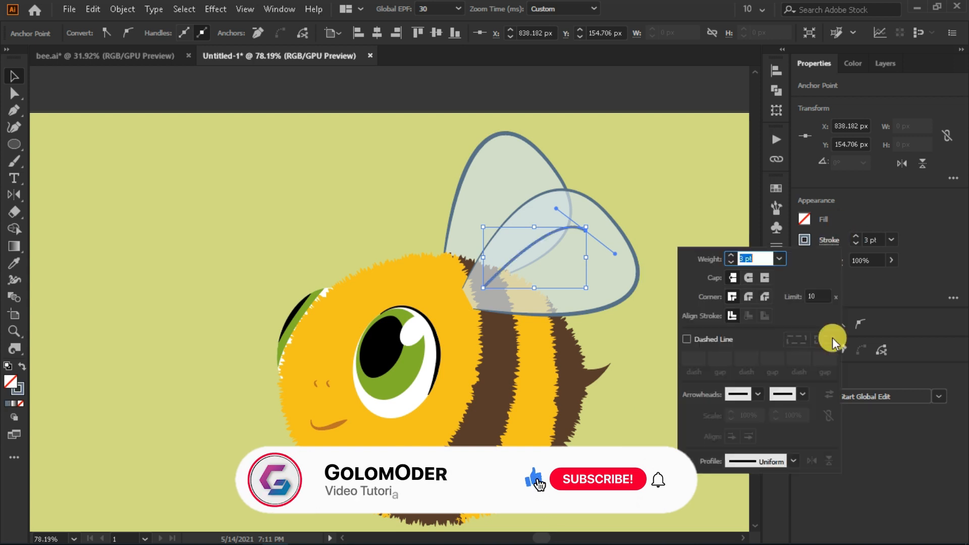
left_click(793, 461)
left_click(768, 400)
left_click(547, 279)
- Draw a second curved vein below the first, give both veins a tapered 2 pt stroke and lower their opacity
key("p")
left_click(493, 293)
left_click_drag(575, 274, 601, 290)
key("i")
left_click(829, 240)
left_click(793, 461)
left_click(768, 400)
key("v")
left_click(892, 260)
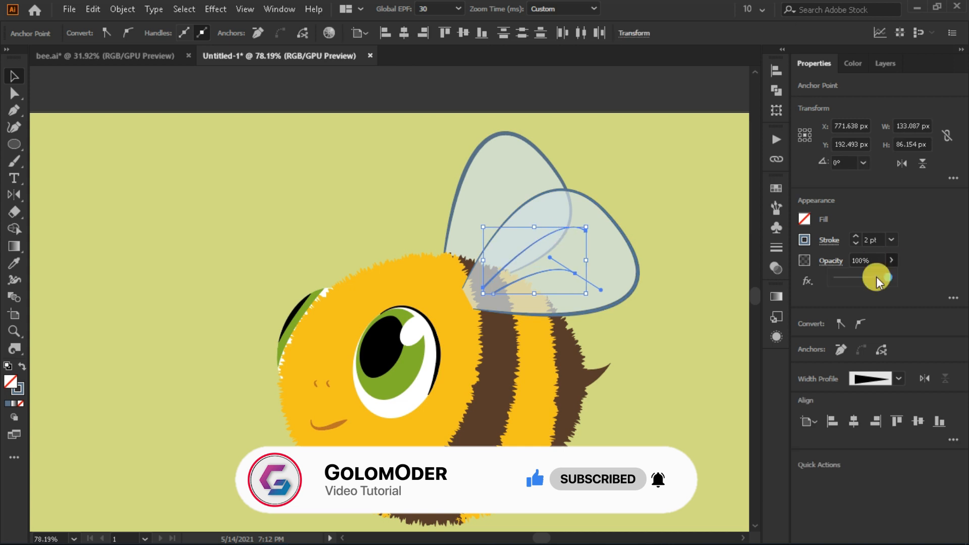
- Group the two veins and place a rotated copy of them on the rear wing
left_click(525, 260)
left_click(521, 255)
key("ctrl+g")
left_click_drag(610, 295, 544, 177)
left_click(612, 156)
- Draw curved motion lines outside the wings, two beside the front wing and one above the rear wing
key("p")
left_click(639, 250)
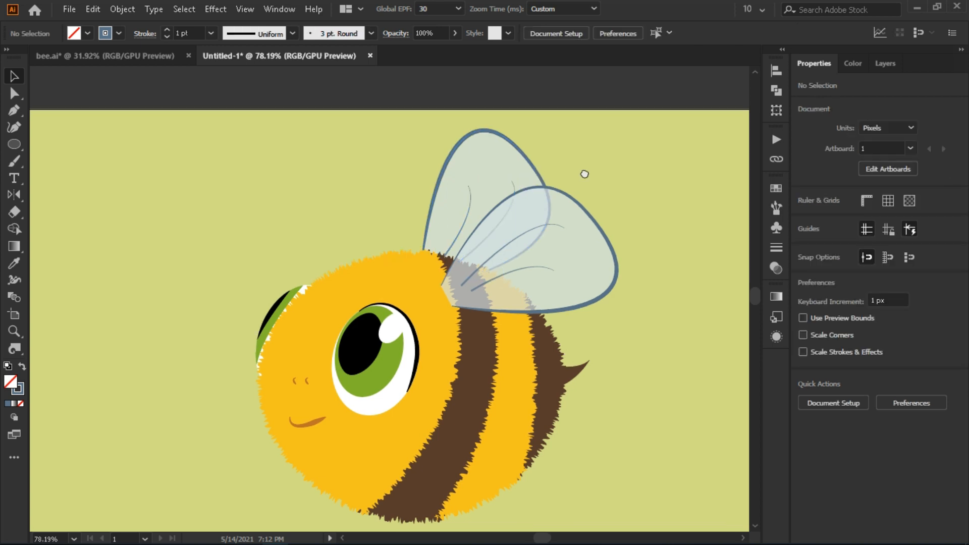
left_click_drag(631, 298, 611, 334)
key("Escape")
left_click(485, 118)
left_click_drag(426, 143, 399, 176)
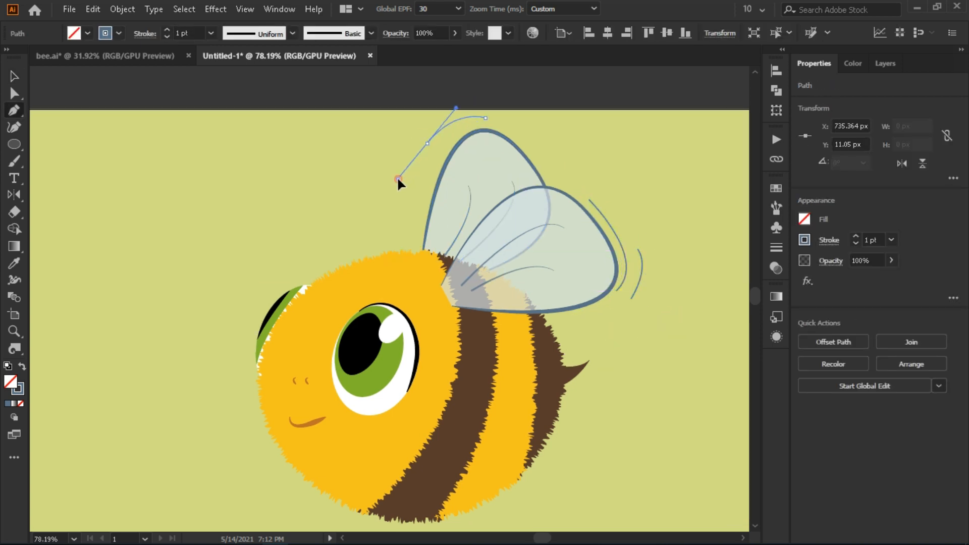
- Make the three motion lines white with a thicker stroke that tapers at both ends
key("v")
left_click(611, 233, "shift")
left_click(643, 265, "shift")
left_click(856, 235)
left_click(829, 239)
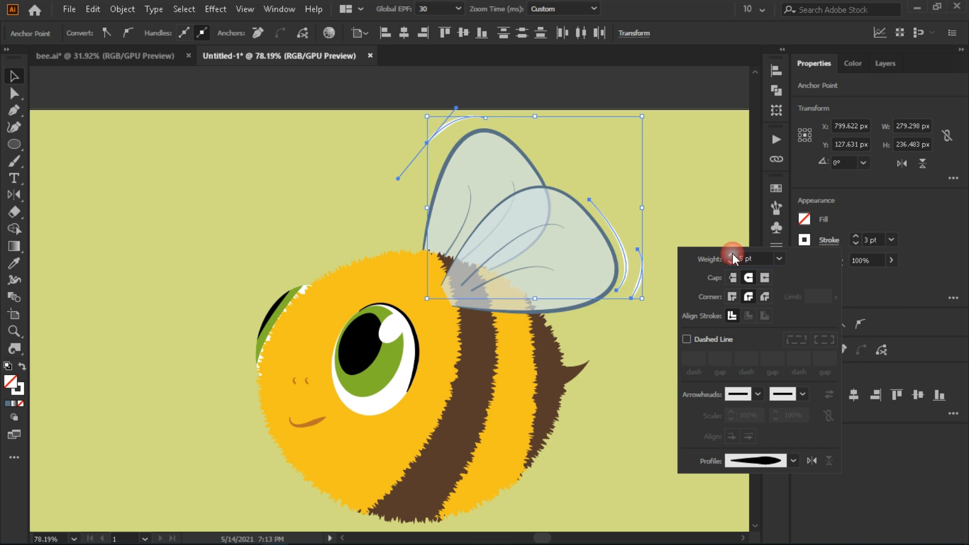
key("Escape")
left_click(569, 141)
- Draw a curved antenna stalk rising from the top of the head, with a closed leaf-shaped tip at its end
left_click_drag(446, 352, 537, 335)
key("p")
left_click(449, 268)
left_click_drag(306, 164, 201, 190)
left_click(308, 160)
key("Escape")
scroll(306, 160, "up", 1)
left_click(304, 159)
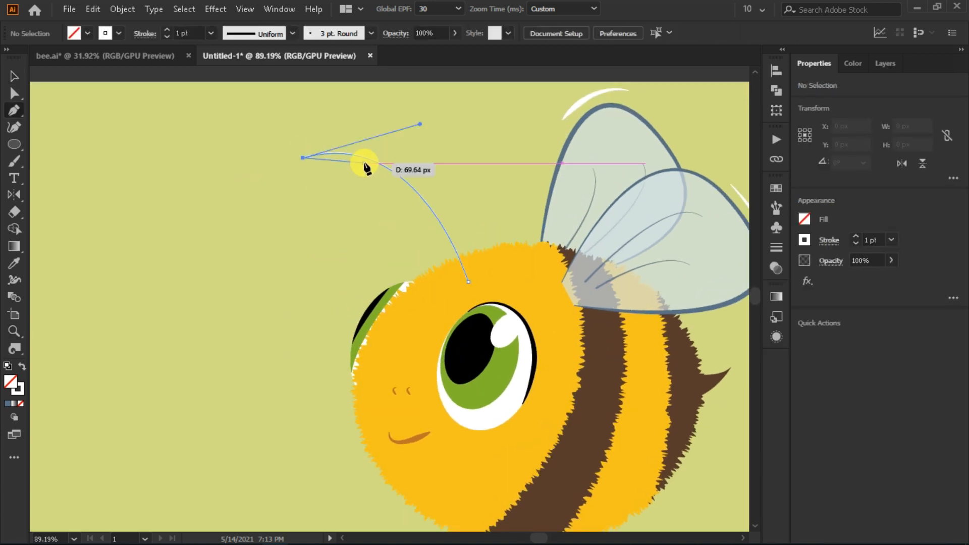
left_click_drag(361, 165, 339, 188)
left_click(304, 160)
- Turn the antenna tip into a solid shape without a stroke and refine its curve
key("shift+x")
key("v")
left_click(340, 165)
key("a")
left_click(342, 158)
left_click_drag(340, 171, 349, 174)
left_click(347, 199)
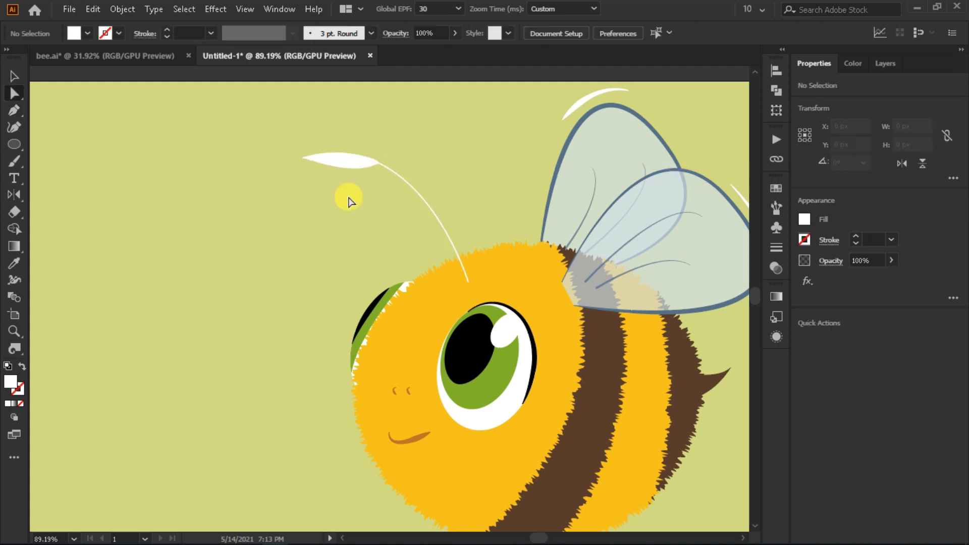
key("ctrl+z")
key("i")
left_click(608, 399)
key("ctrl+z")
- Color the antenna tip's fill and the stalk's stroke the same dark brown
key("v")
left_click(804, 219)
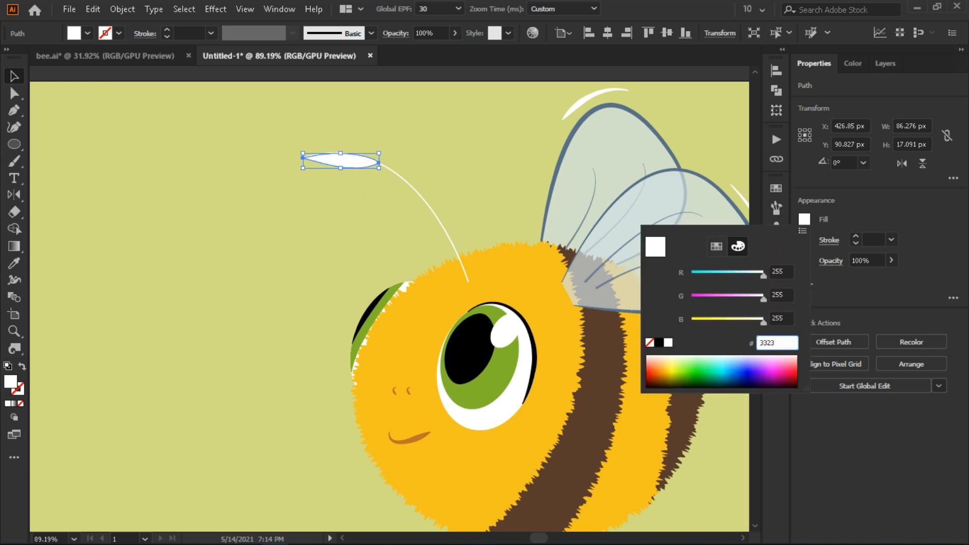
type("3323")
key("Return")
left_click(451, 231, "shift")
left_click(805, 239)
type("3323")
left_click(804, 320)
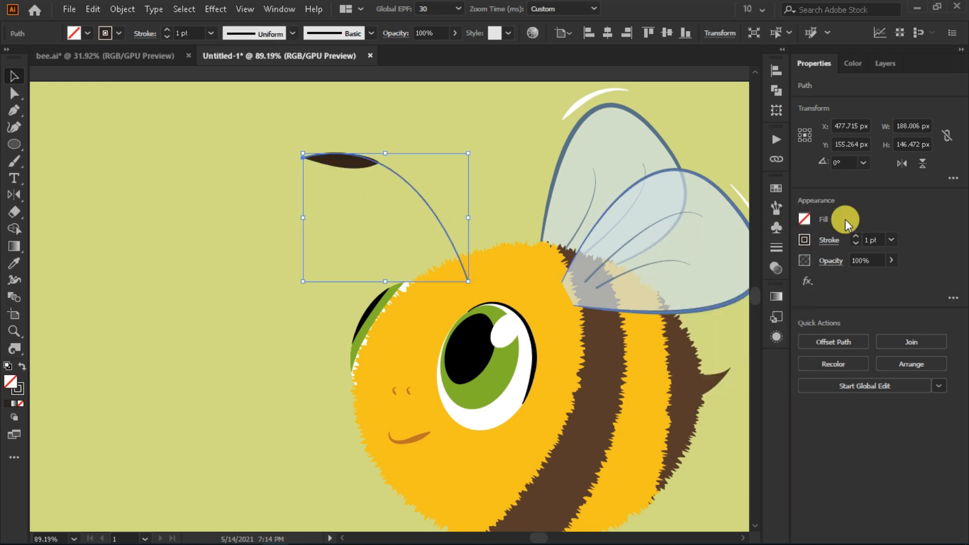
- Give the antenna stalk a 3 pt stroke with a tapered width profile and split its path at the tip
left_click(800, 463)
scroll(356, 174, "up", 2)
left_click(356, 174)
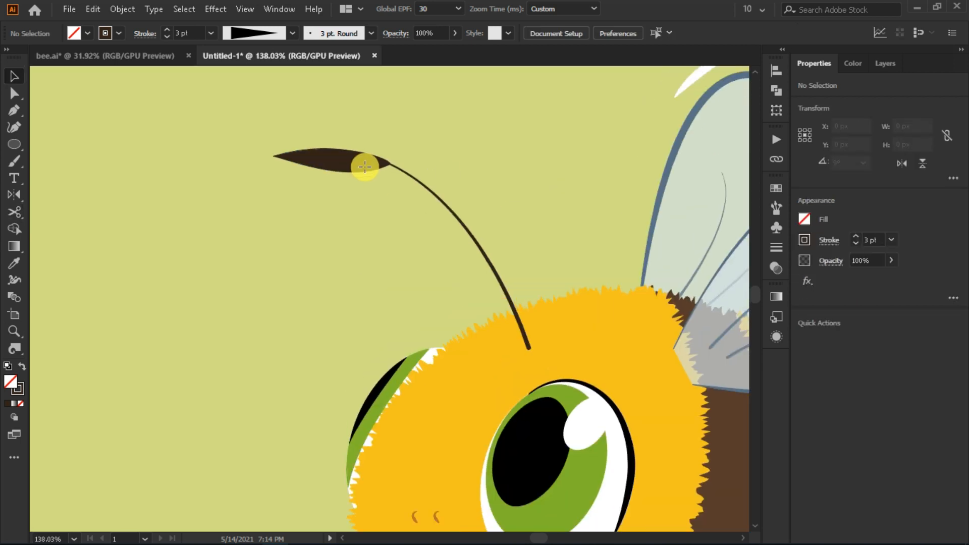
- Copy the whole antenna, rotate the copy about 12.5° and place it in front of the first as the second antenna
key("ctrl+c")
key("ctrl+v")
scroll(444, 338, "down", 2)
left_click_drag(440, 344, 452, 323)
left_click_drag(434, 303, 259, 231)
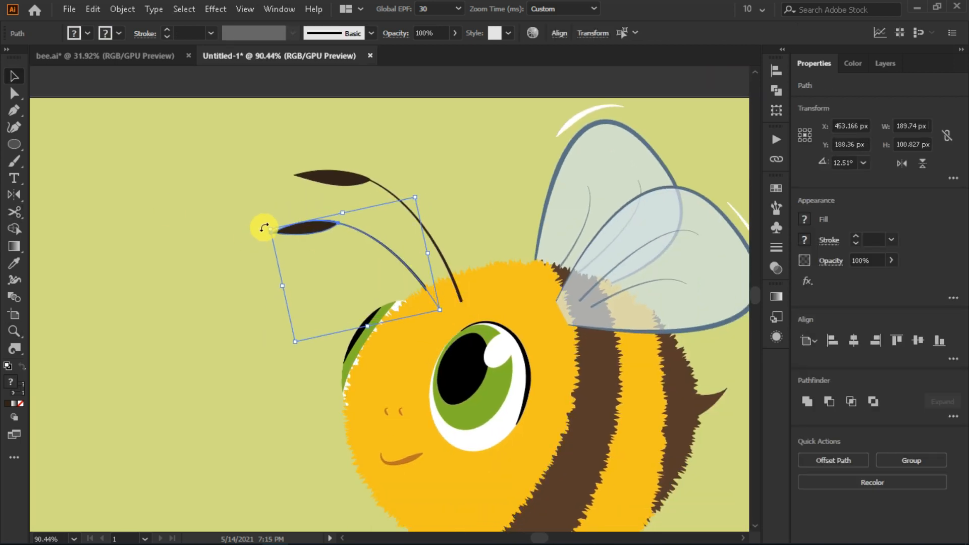
left_click(498, 166)
- Draw four short curved legs along the underside of the bee's body in two pairs
key("z")
left_click(477, 333, "alt")
scroll(478, 333, "down", 3)
key("p")
left_click_drag(389, 379, 454, 378)
left_click(526, 357)
key("v")
left_click(500, 380)
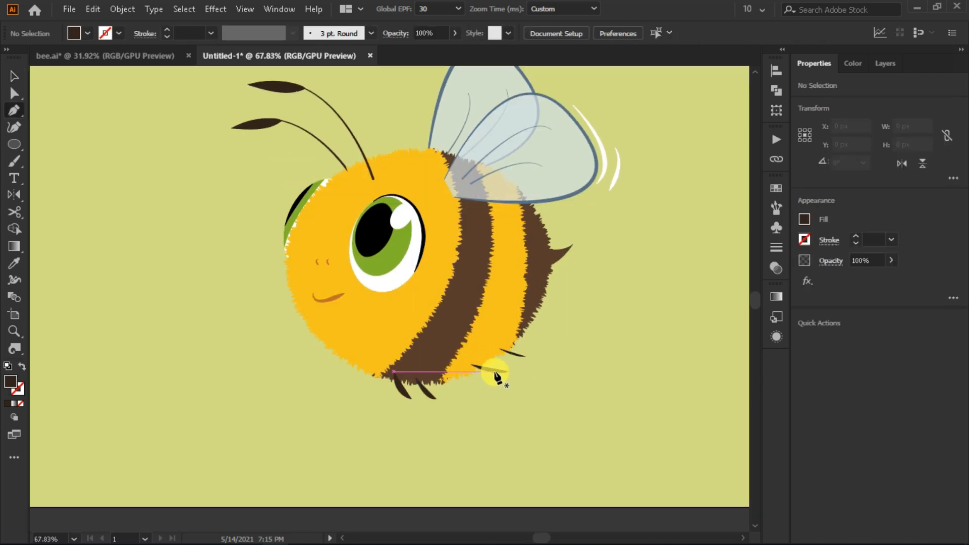
- Turn the legs into unfilled dark brown 5 pt strokes that taper at both ends
left_click_drag(528, 343, 400, 392)
key("shift+x")
left_click(829, 239)
type("5")
key("Return")
left_click(610, 277)
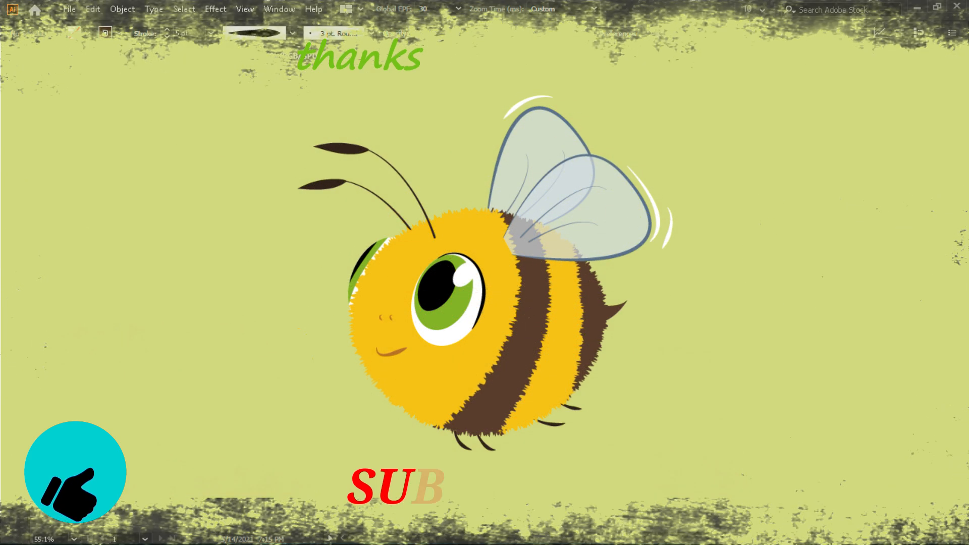